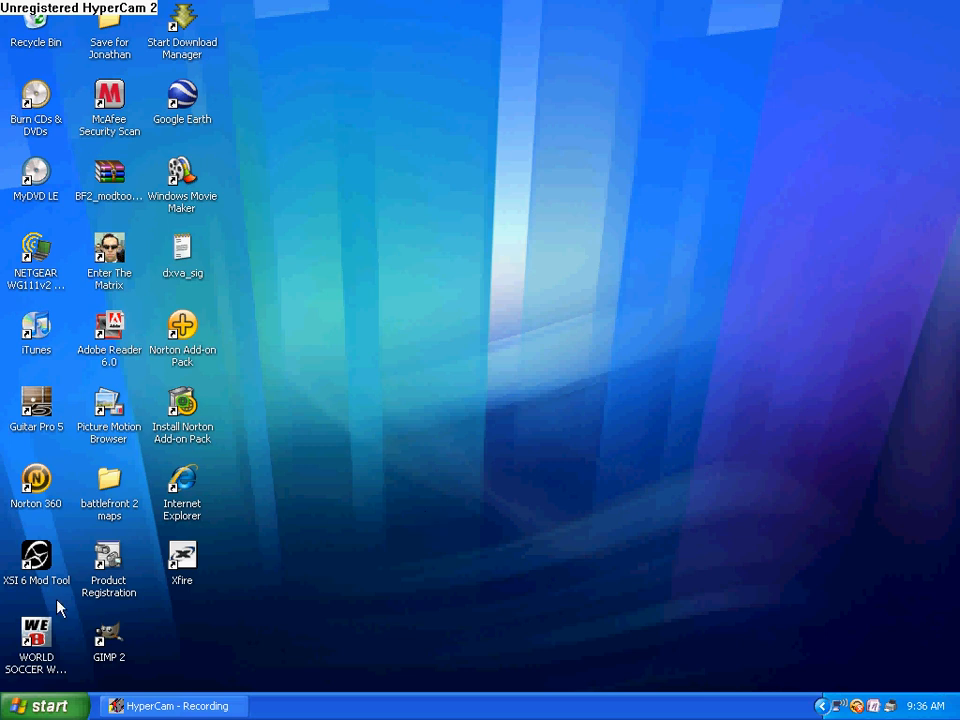
- Open the data_AB1 folder inside BF2_ModTools on Local Disk (C:)
click(34, 710)
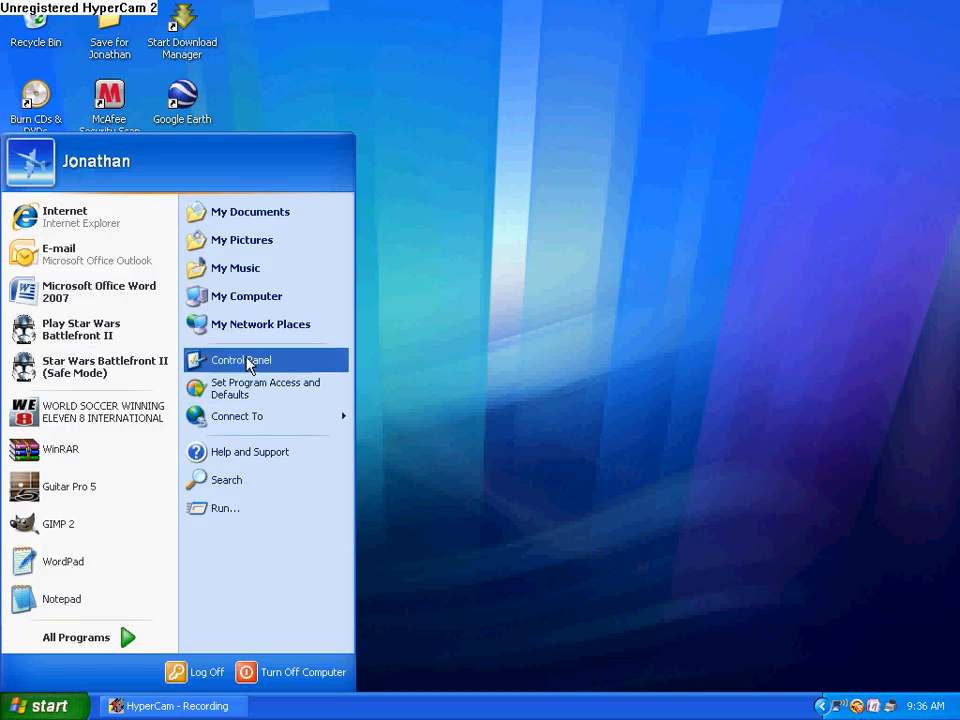
click(260, 300)
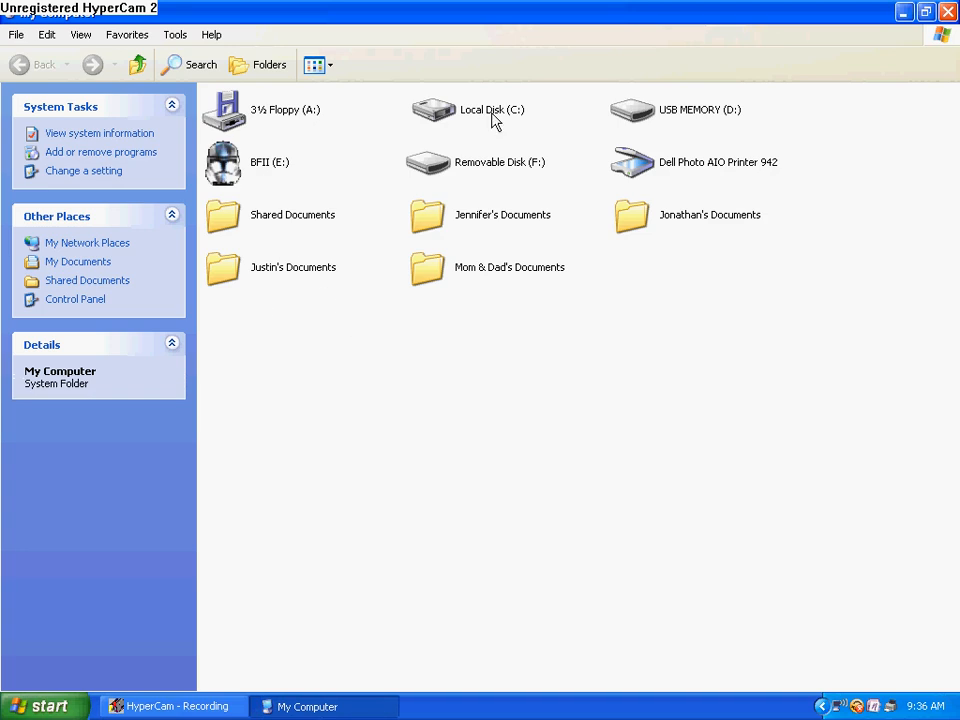
double_click(492, 120)
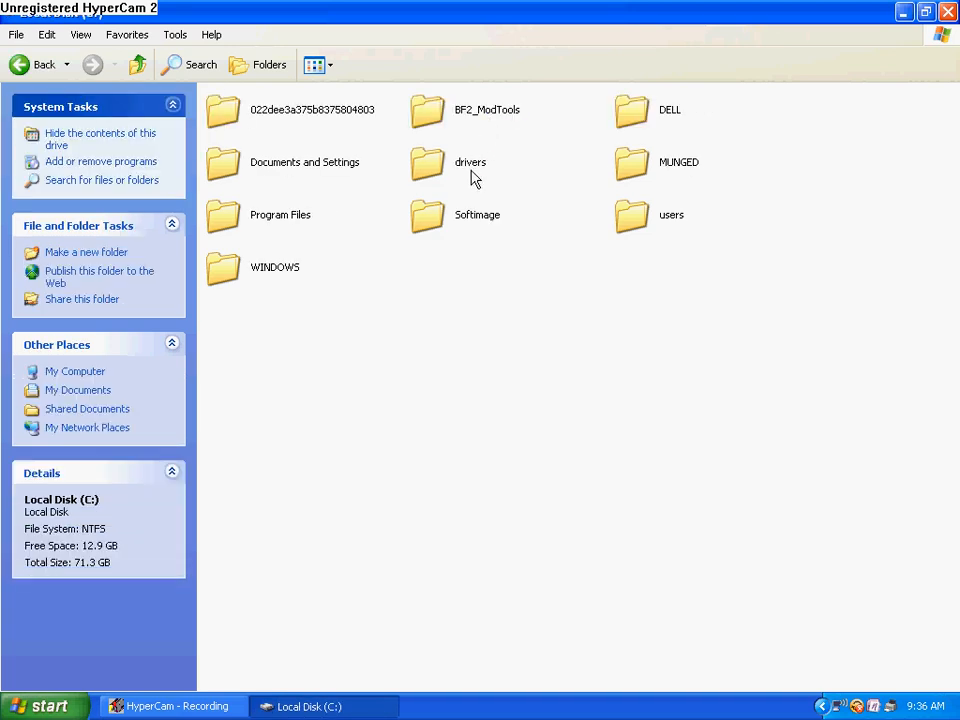
double_click(455, 111)
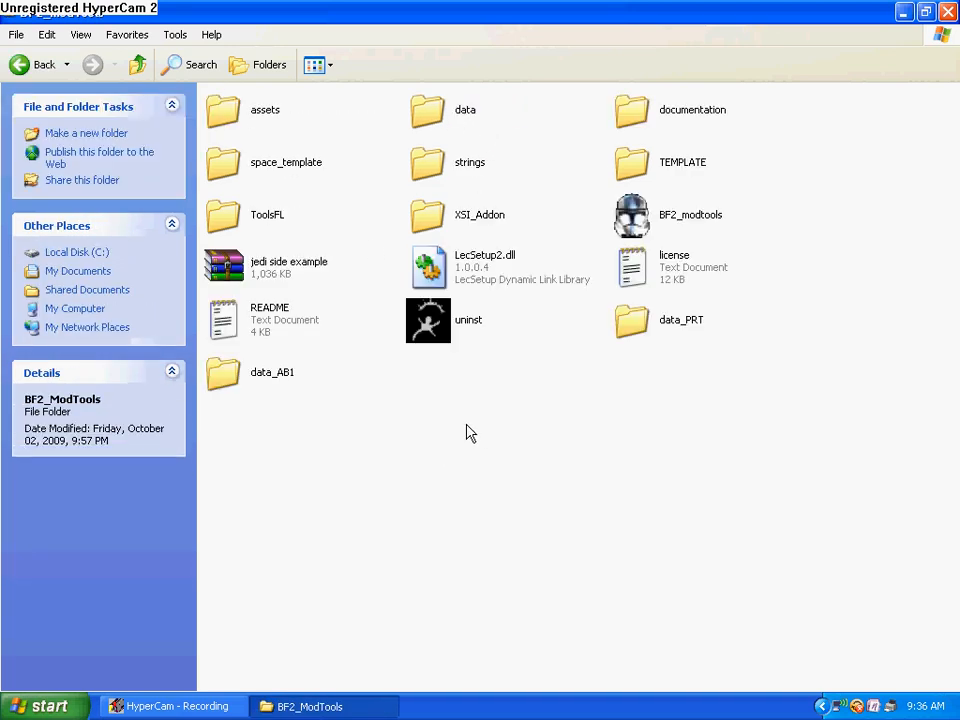
drag(334, 520, 514, 389)
click(394, 460)
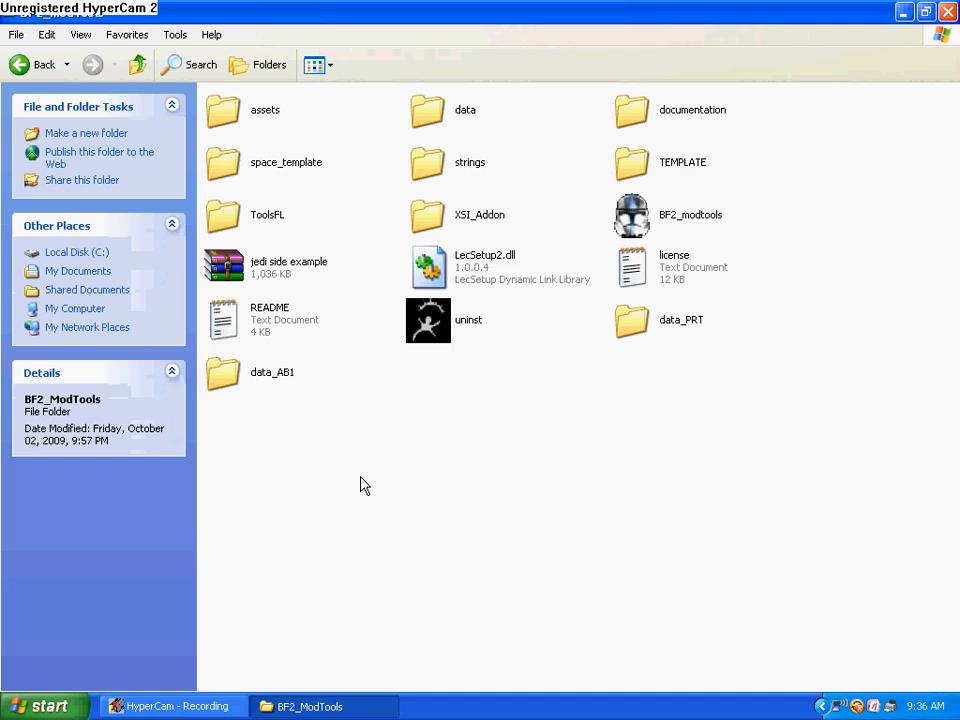
double_click(266, 382)
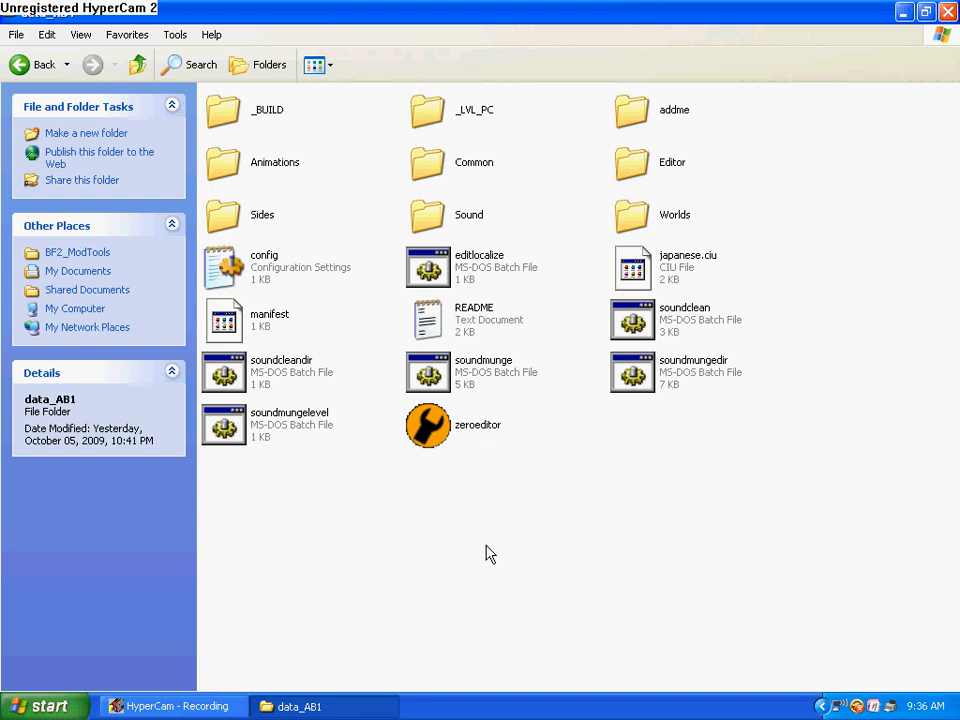
- Check the Worlds folder of data_AB1, then launch zeroeditor from data_AB1
double_click(640, 232)
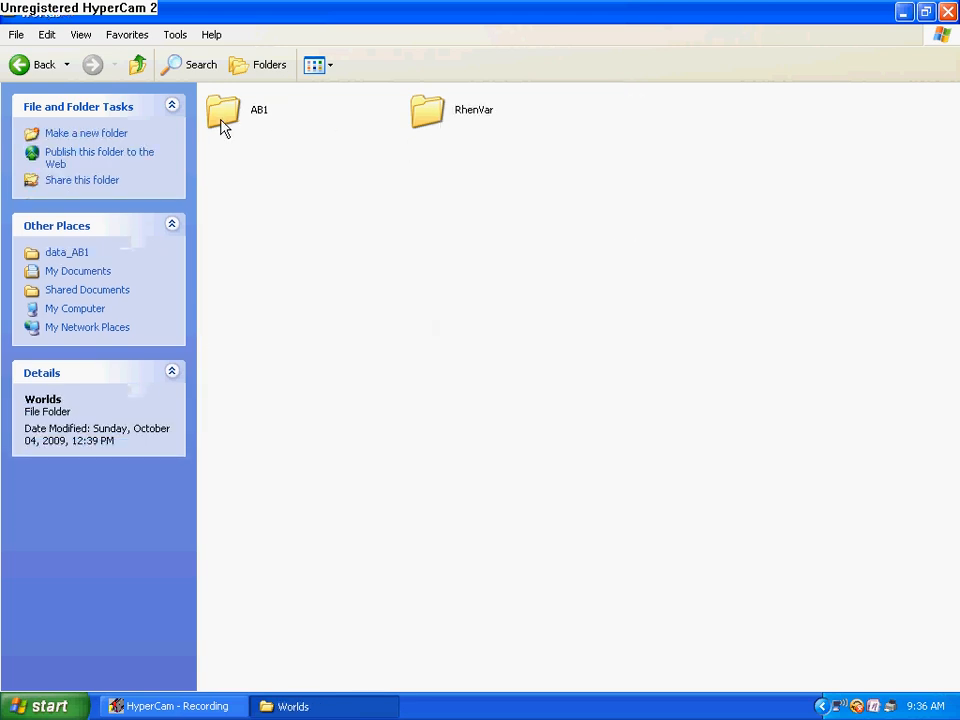
click(20, 64)
click(471, 454)
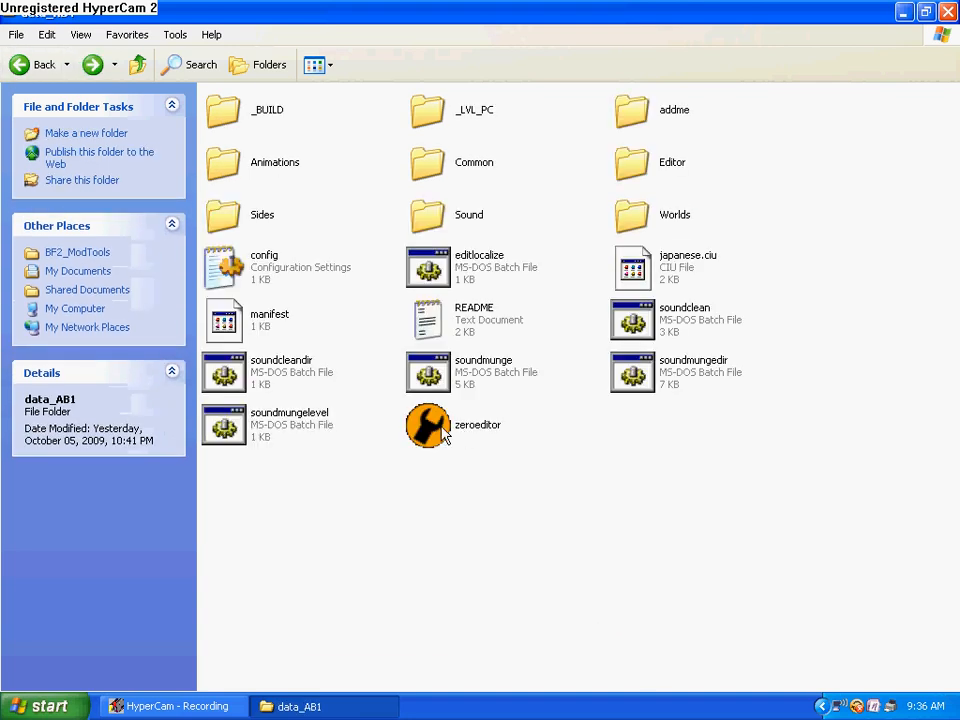
double_click(430, 425)
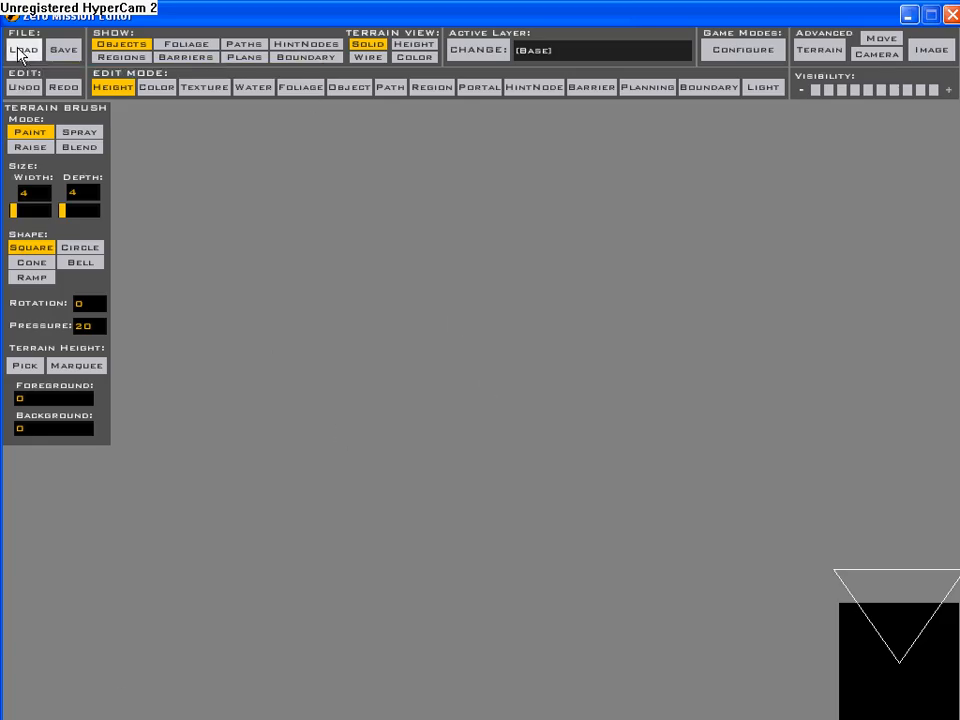
- Open the world file AB1.wld from BF2_ModTools\data_AB1\Worlds\AB1\world1
click(22, 49)
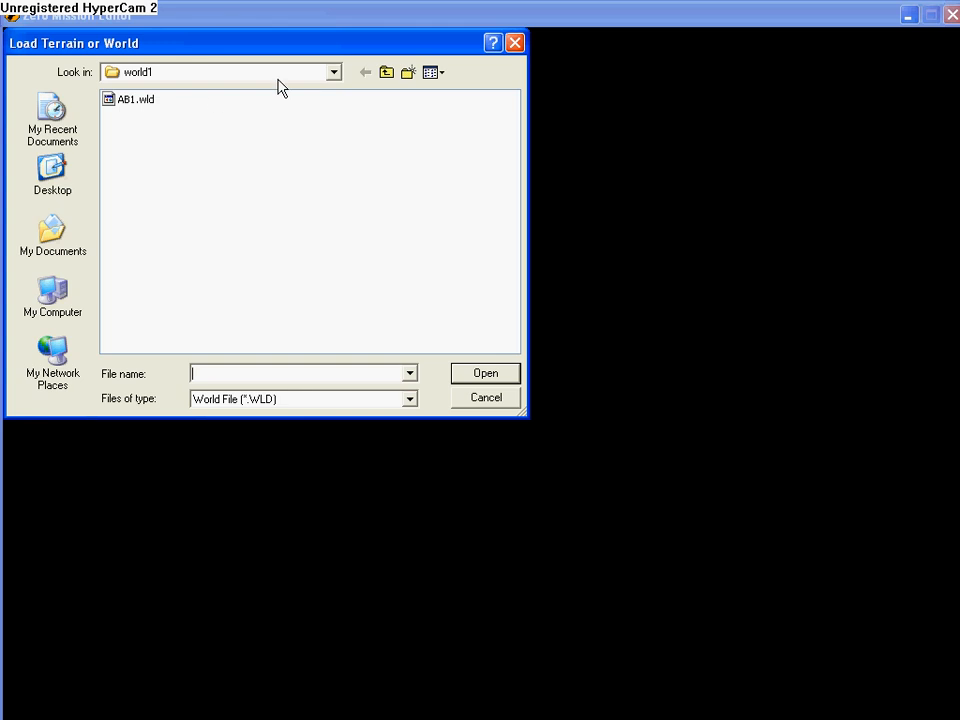
click(339, 79)
click(339, 79)
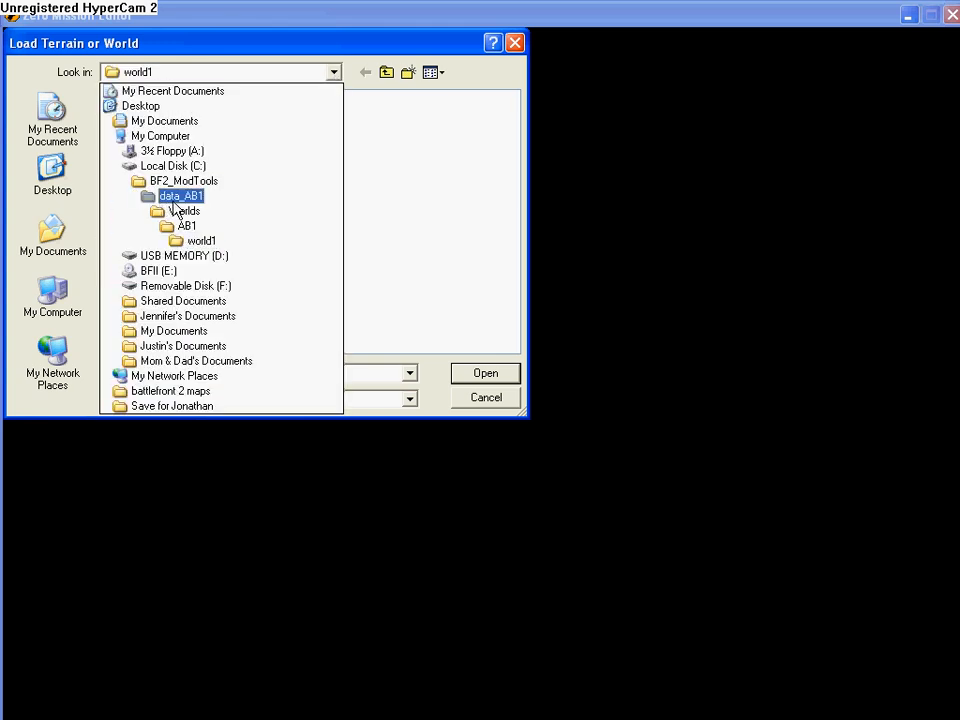
click(181, 183)
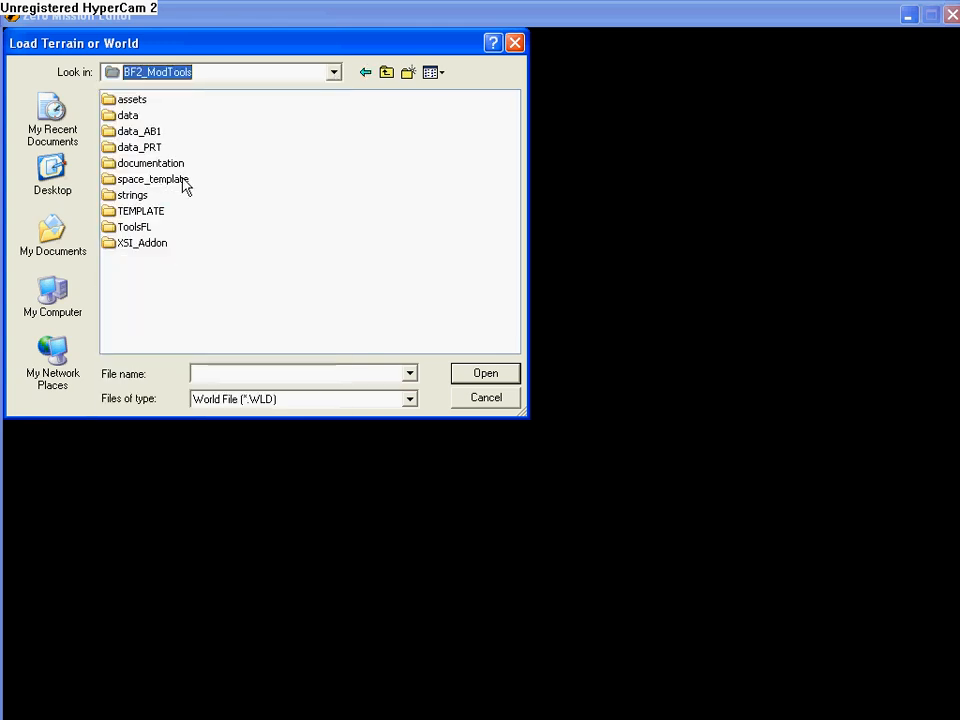
double_click(143, 133)
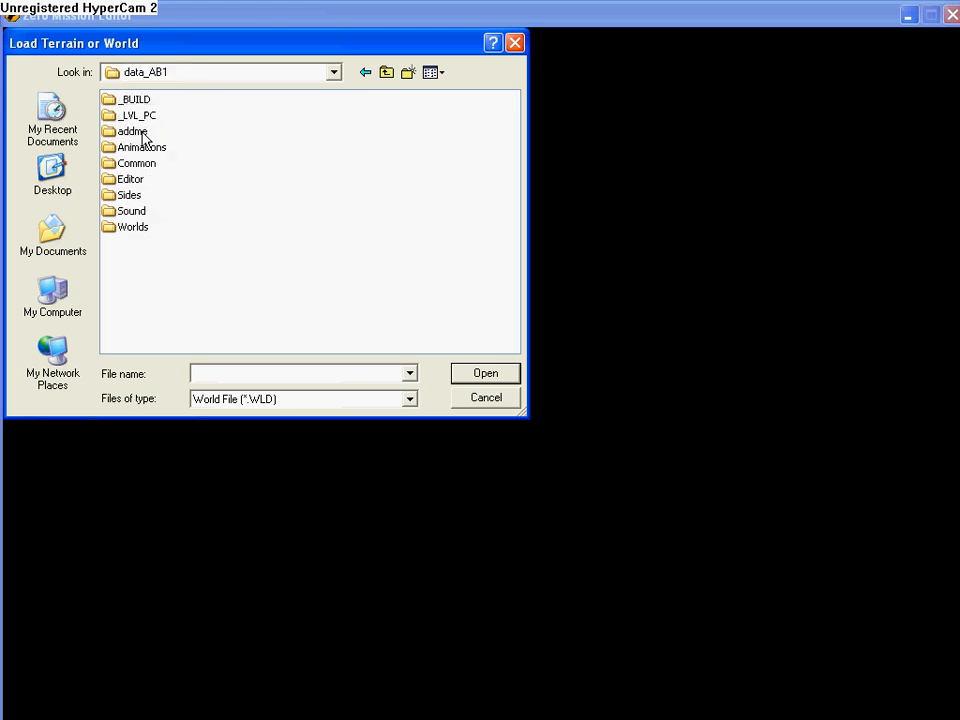
double_click(133, 228)
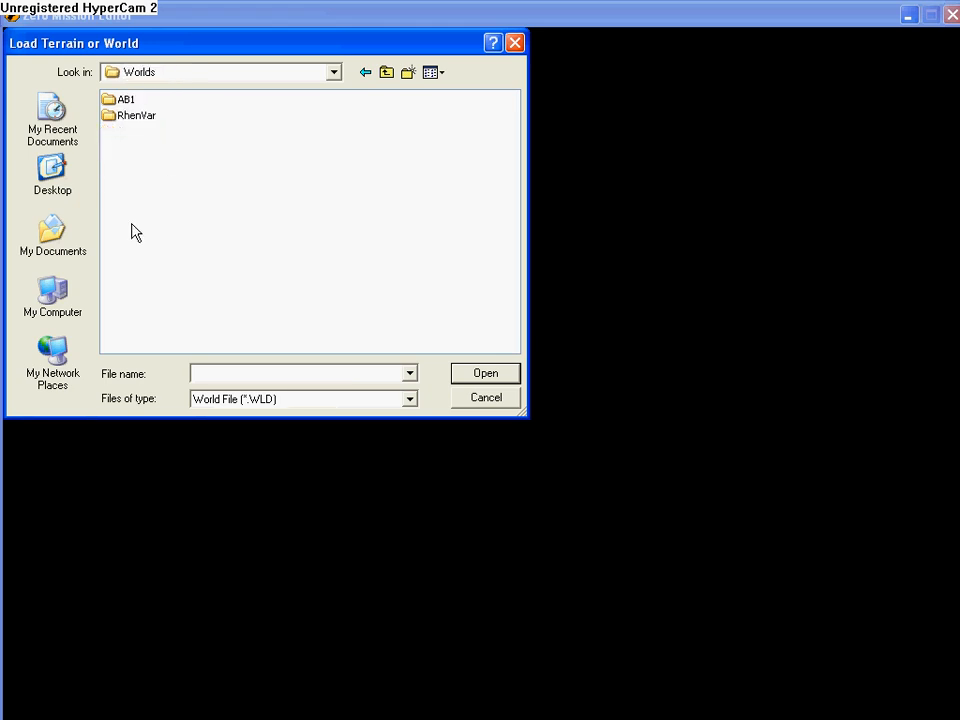
double_click(127, 101)
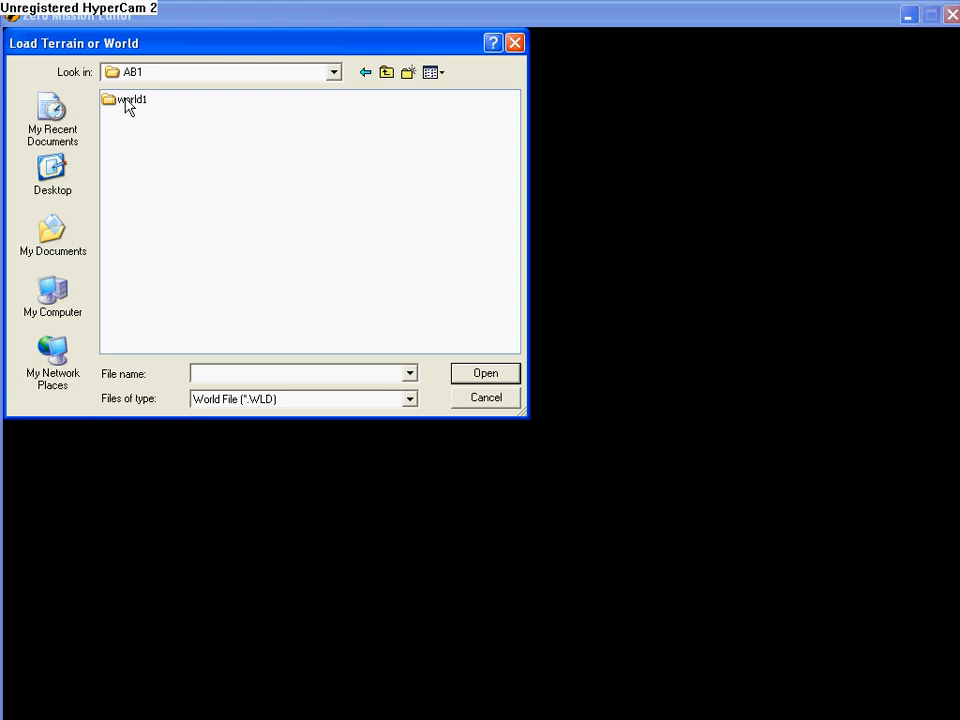
double_click(127, 101)
click(128, 103)
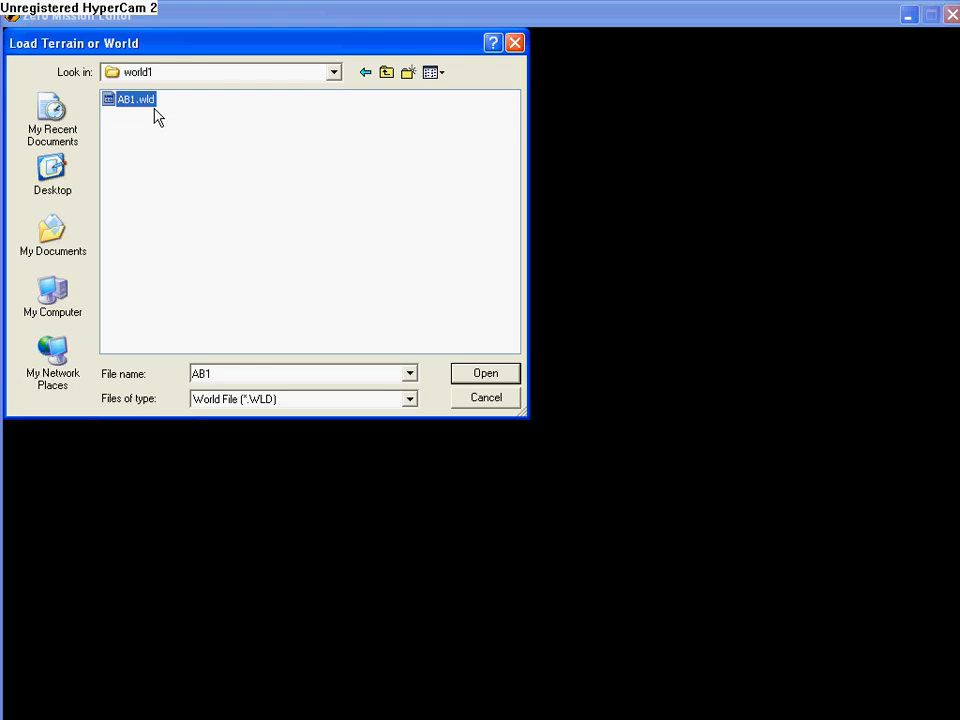
click(480, 377)
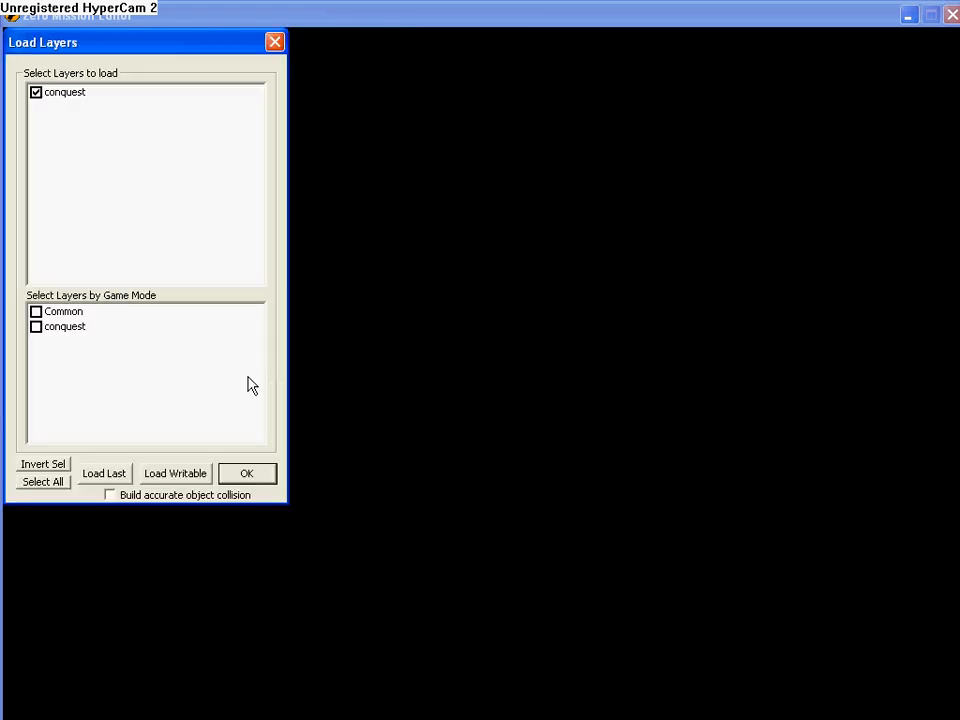
- Load all layers of the AB1 world with the option to build accurate object collision
click(32, 486)
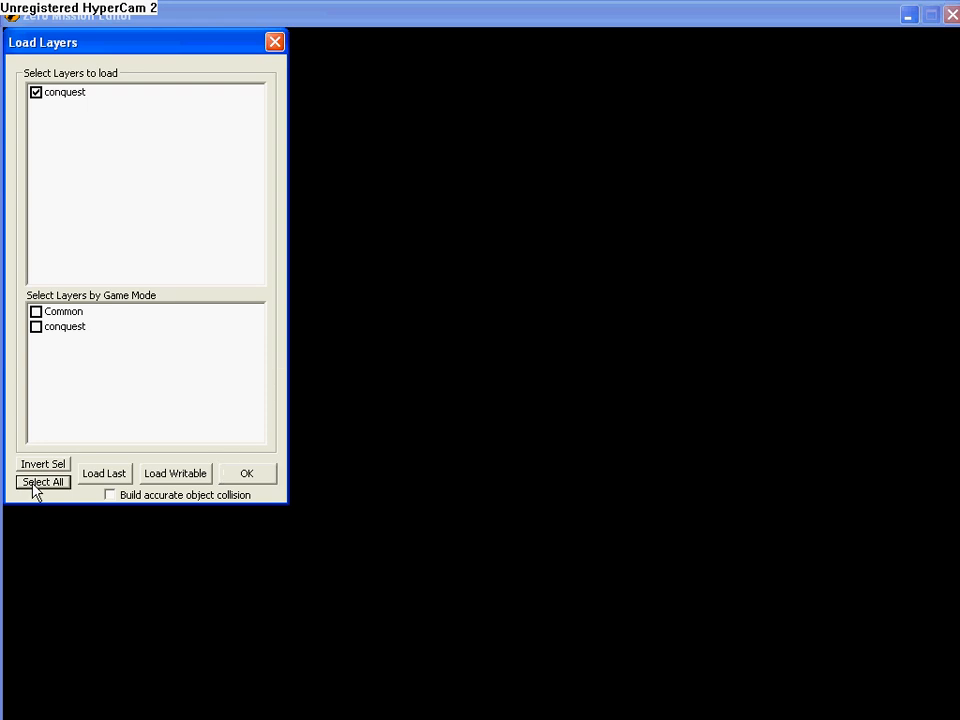
click(110, 495)
click(244, 477)
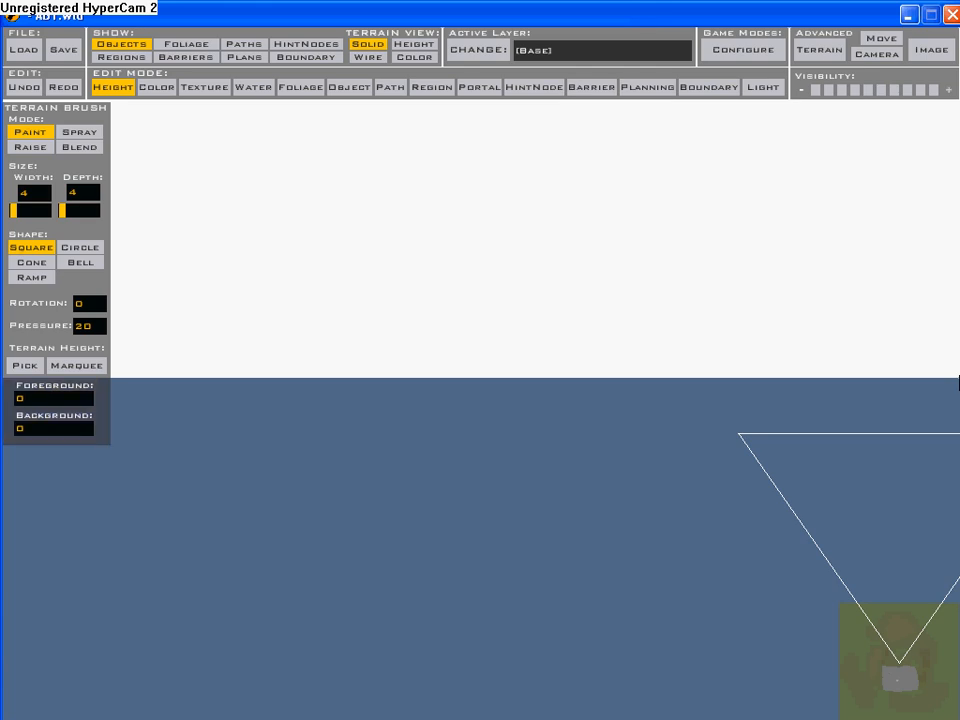
- Examine the buildings and paved terrain of the AB1 map from above
right_drag(959, 382, 959, 382)
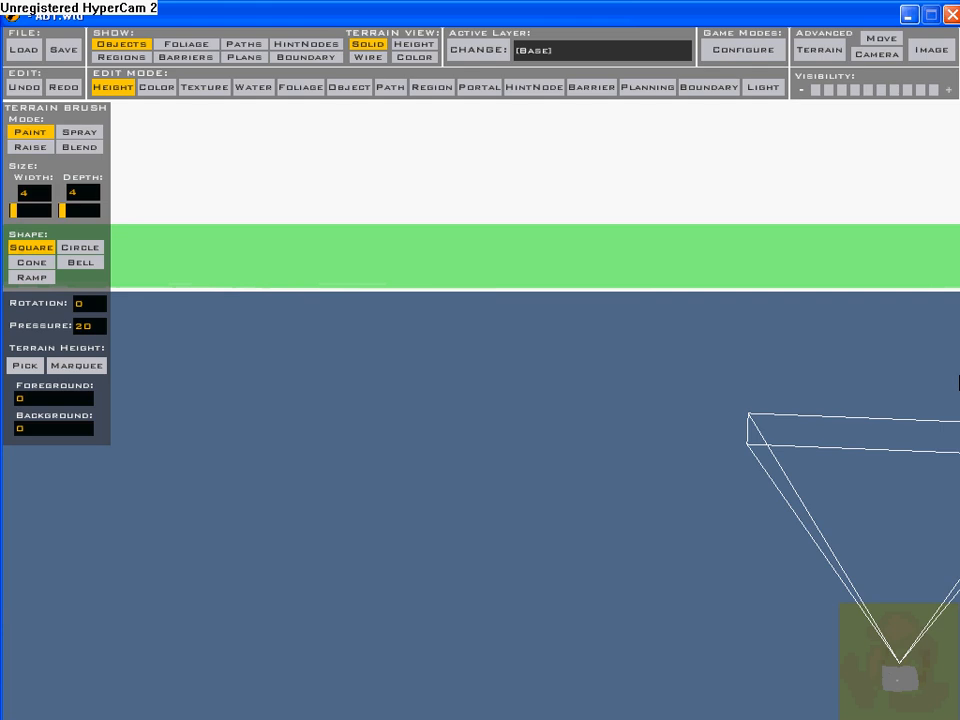
right_drag(959, 382, 959, 382)
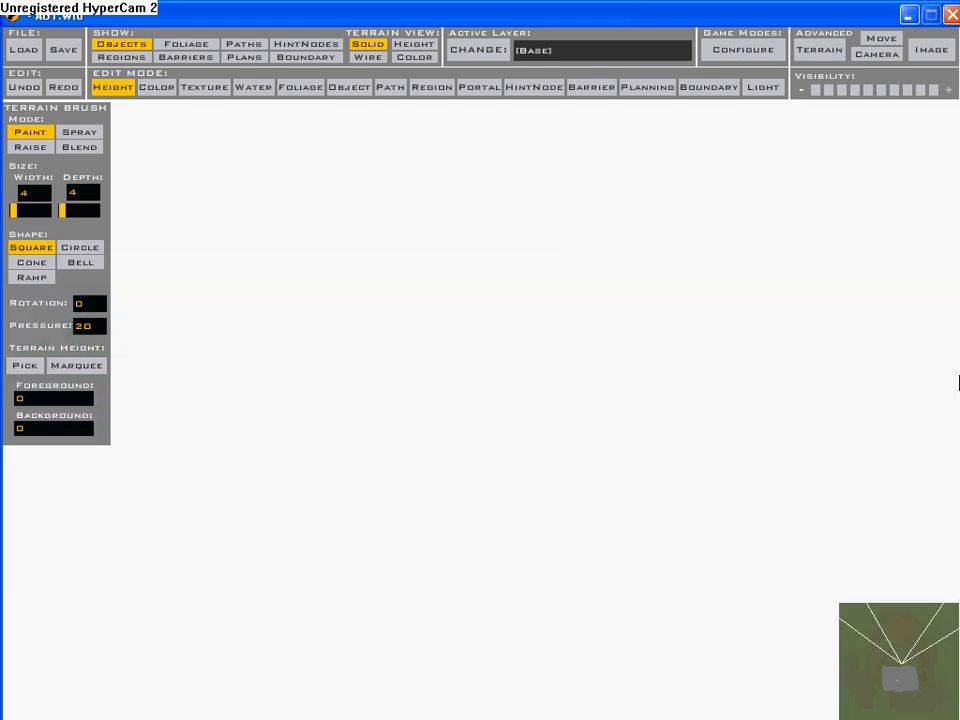
right_drag(959, 382, 959, 382)
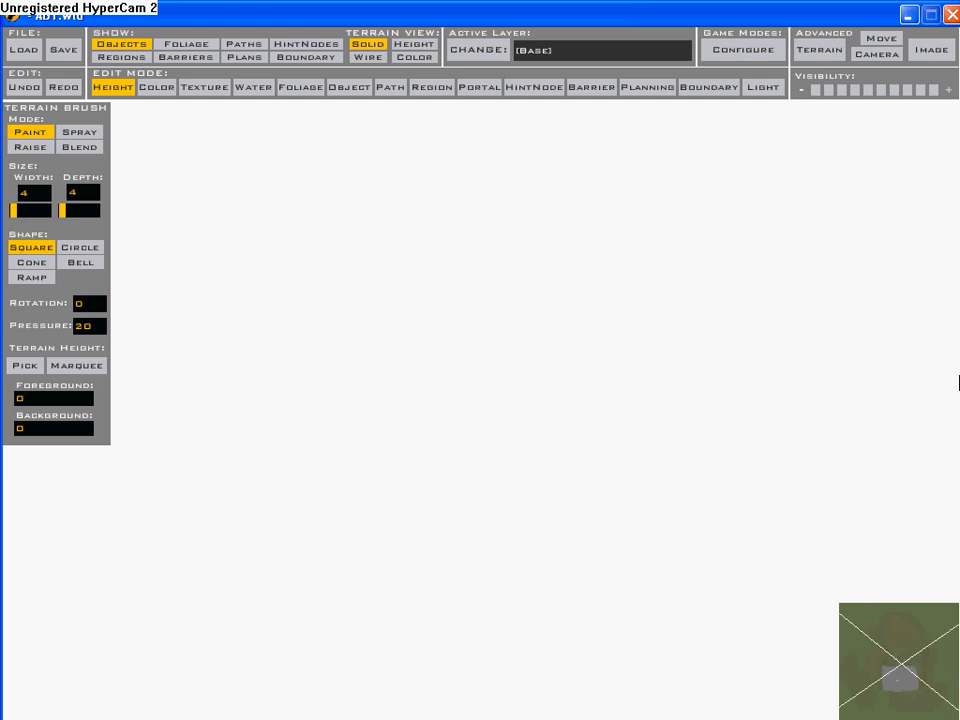
right_drag(959, 382, 959, 382)
scroll(959, 382, up, 1)
scroll(959, 382, up, 3)
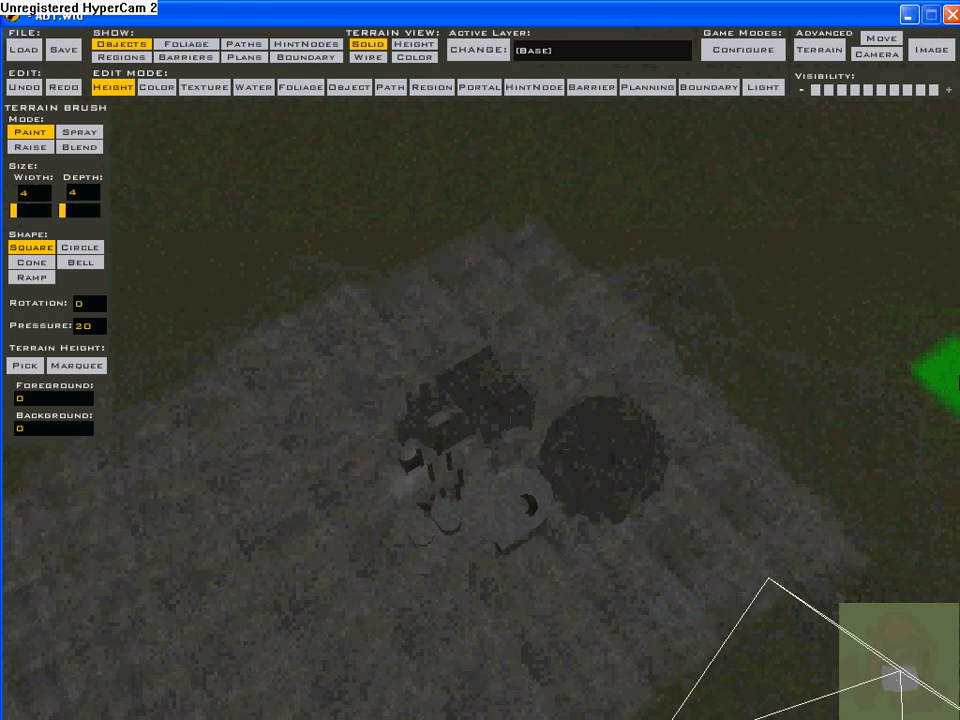
scroll(959, 382, up, 1)
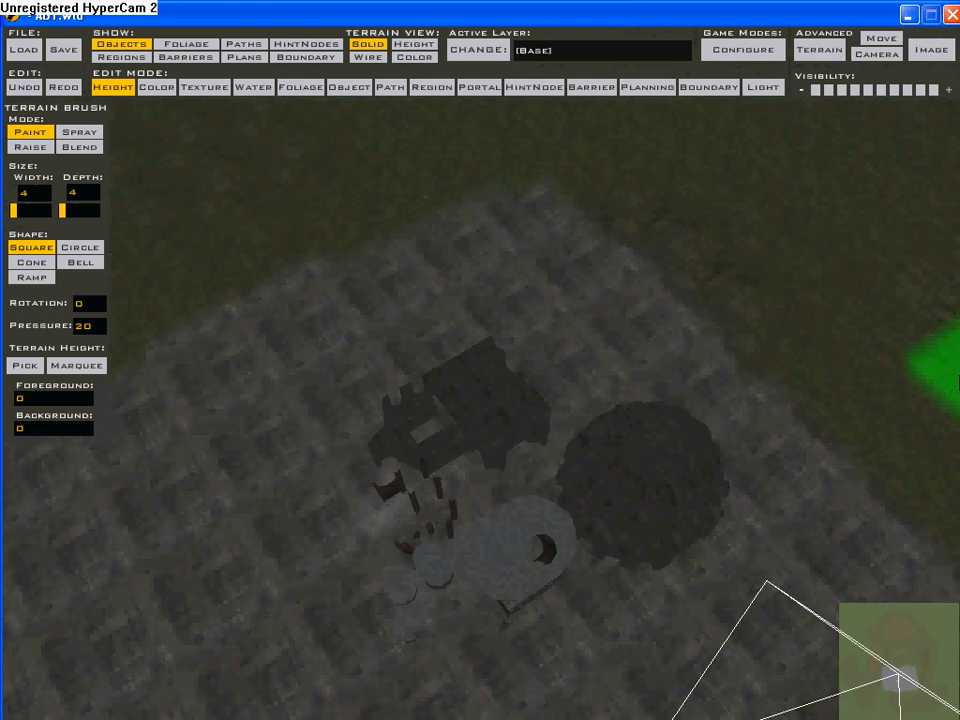
right_drag(959, 382, 959, 382)
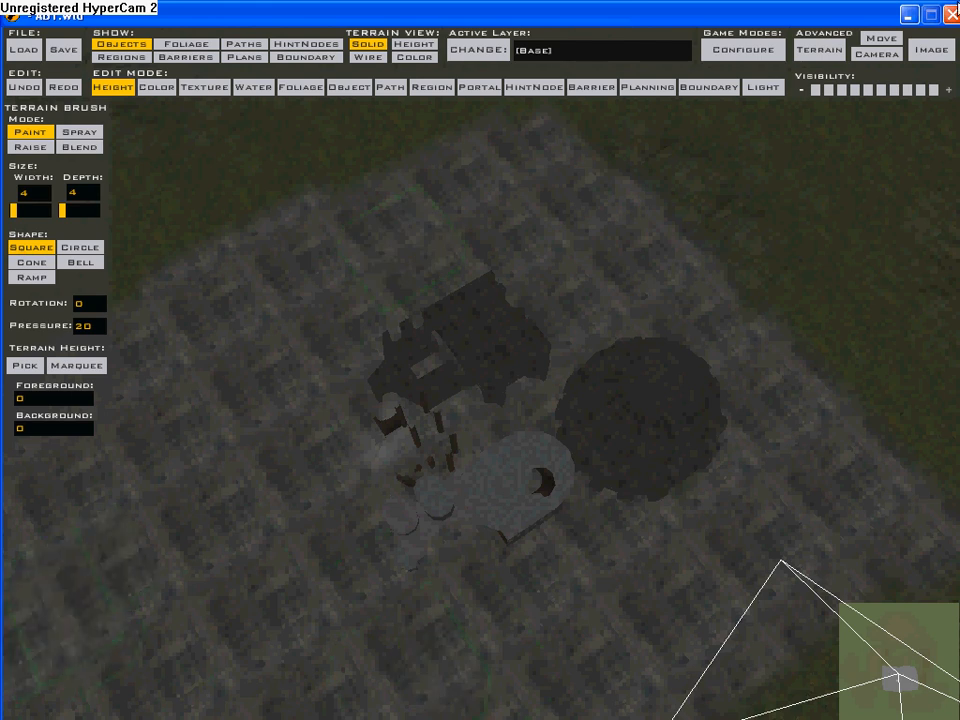
- Switch to the file explorer and copy the GEO folder from BF2_ModTools\assets\worlds
click(910, 14)
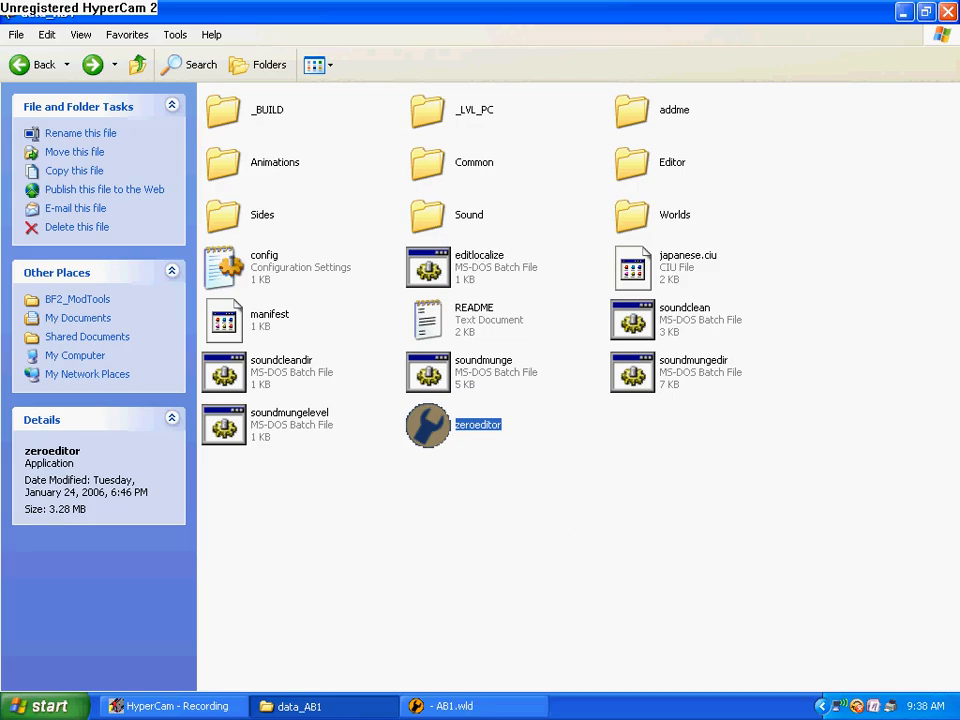
click(20, 64)
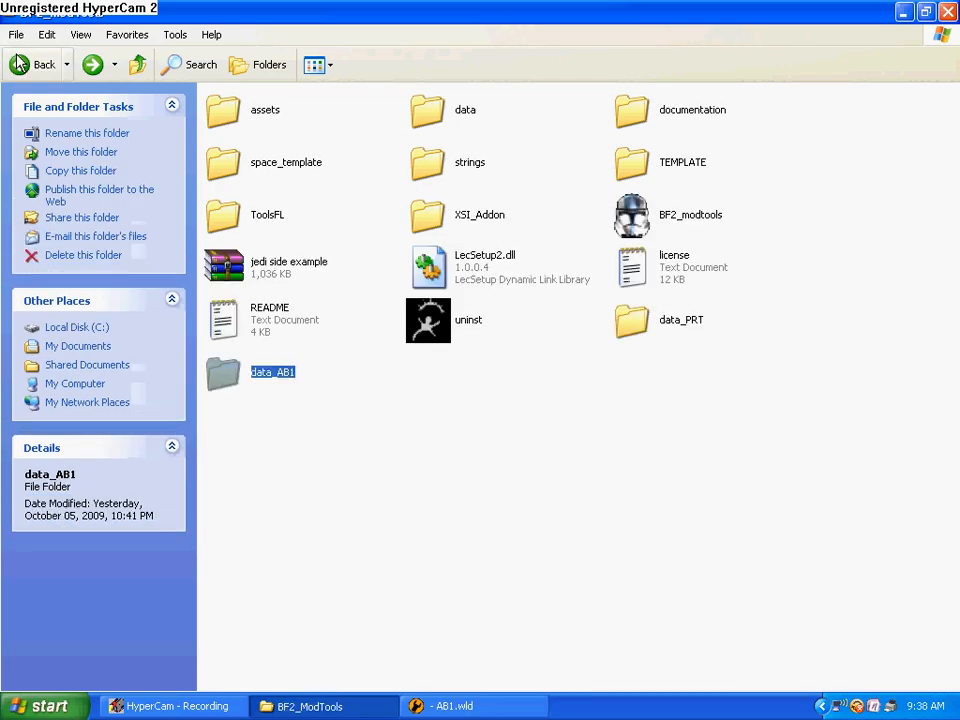
double_click(222, 110)
double_click(647, 176)
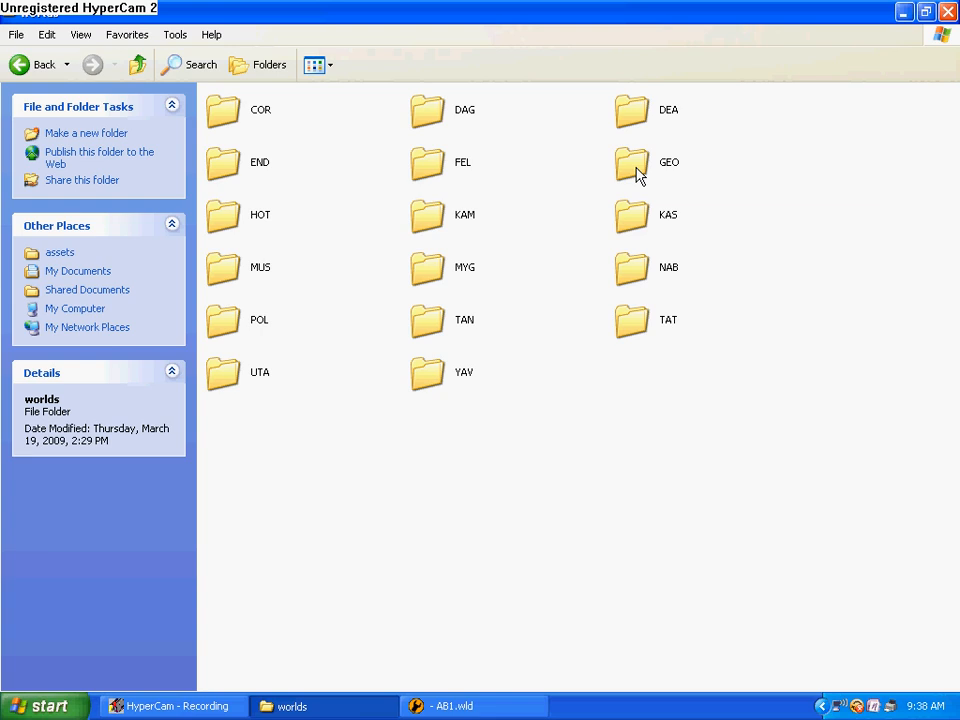
click(636, 172)
right_click(636, 172)
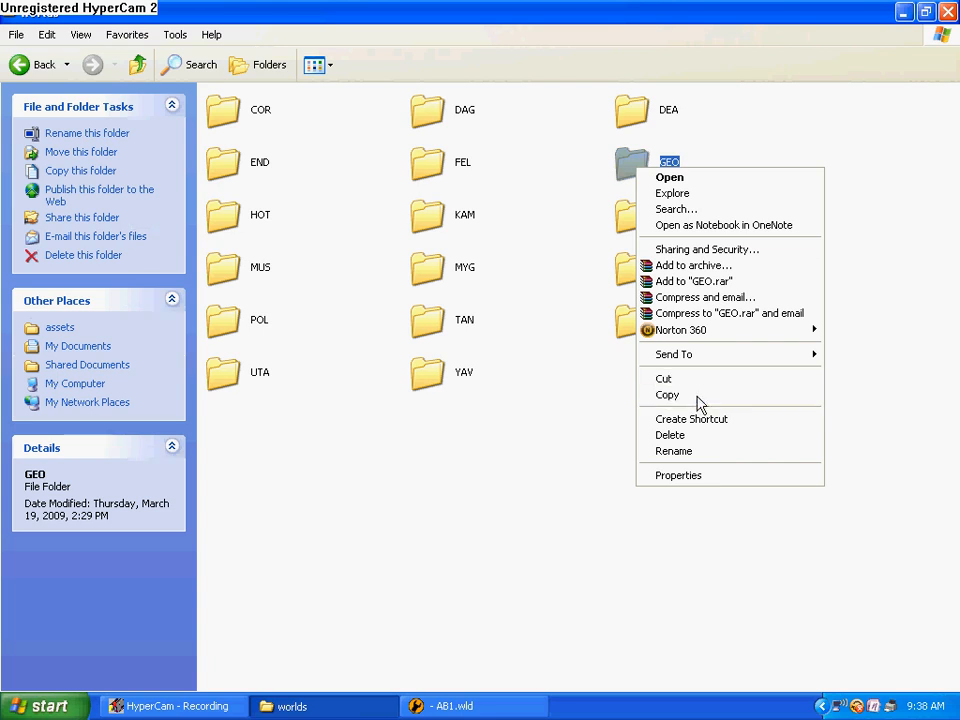
click(699, 395)
click(497, 549)
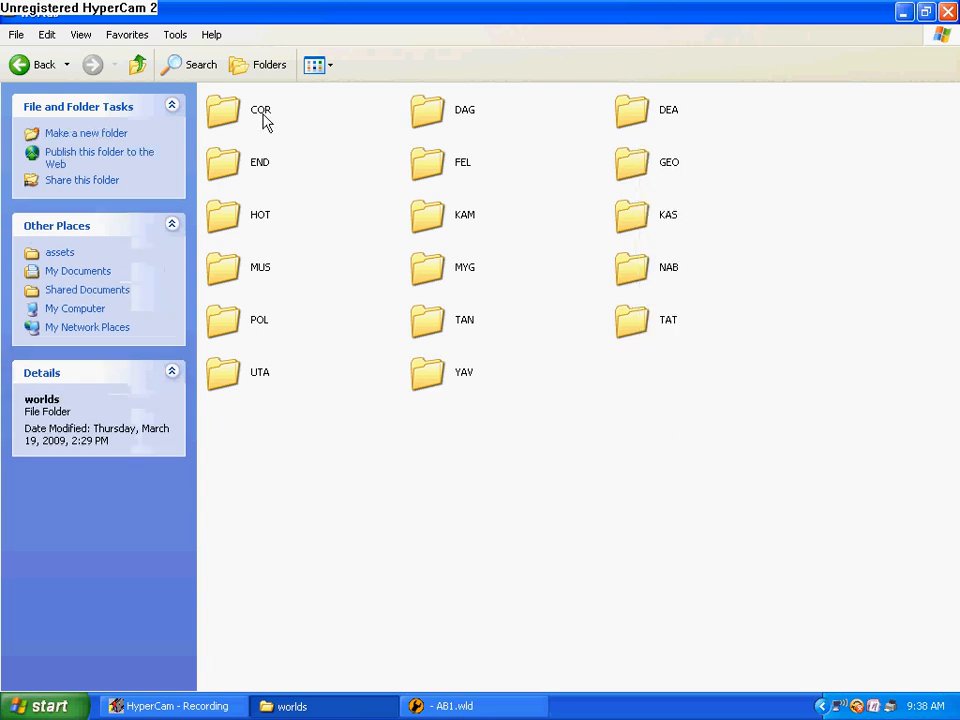
- Paste the GEO folder into BF2_ModTools\data_AB1\Worlds and switch back to the Zero Mission Editor with AB1.wld
click(22, 64)
click(22, 64)
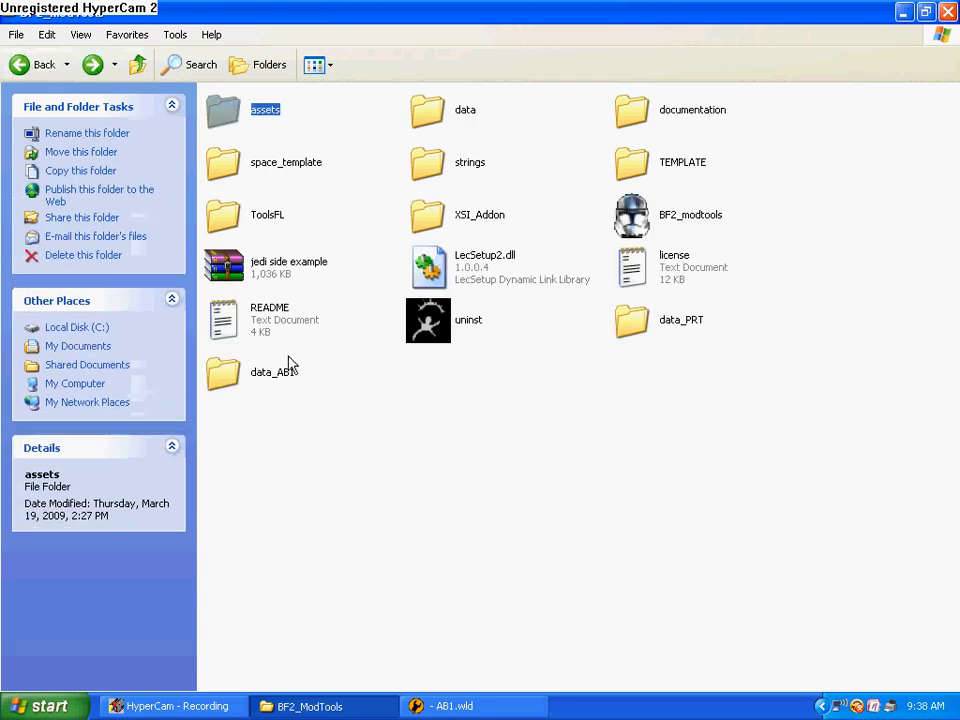
double_click(246, 380)
double_click(655, 225)
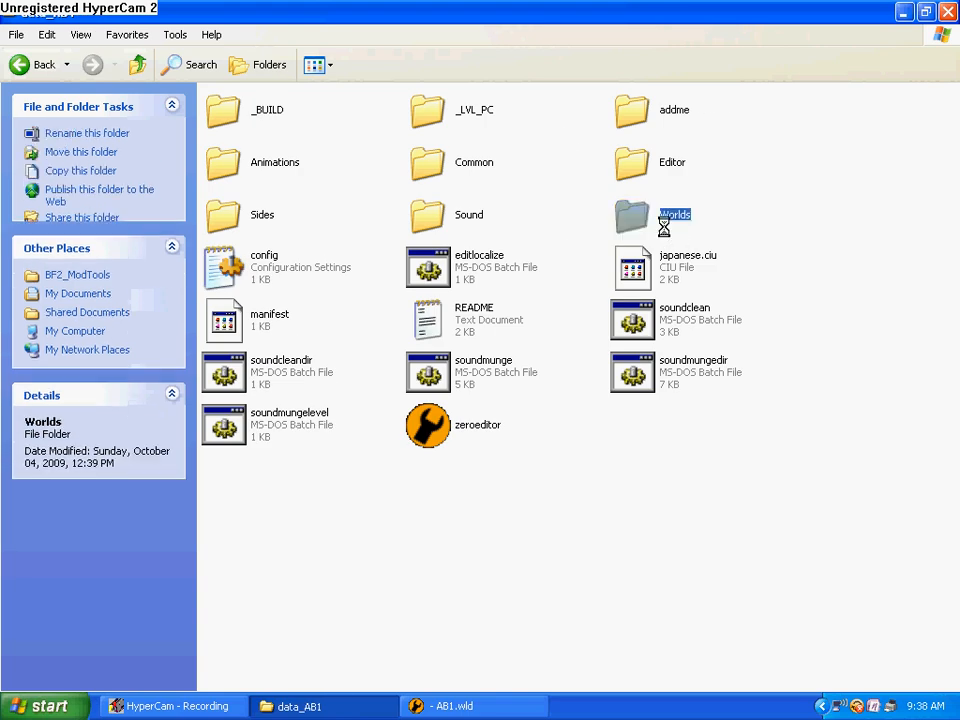
right_click(372, 200)
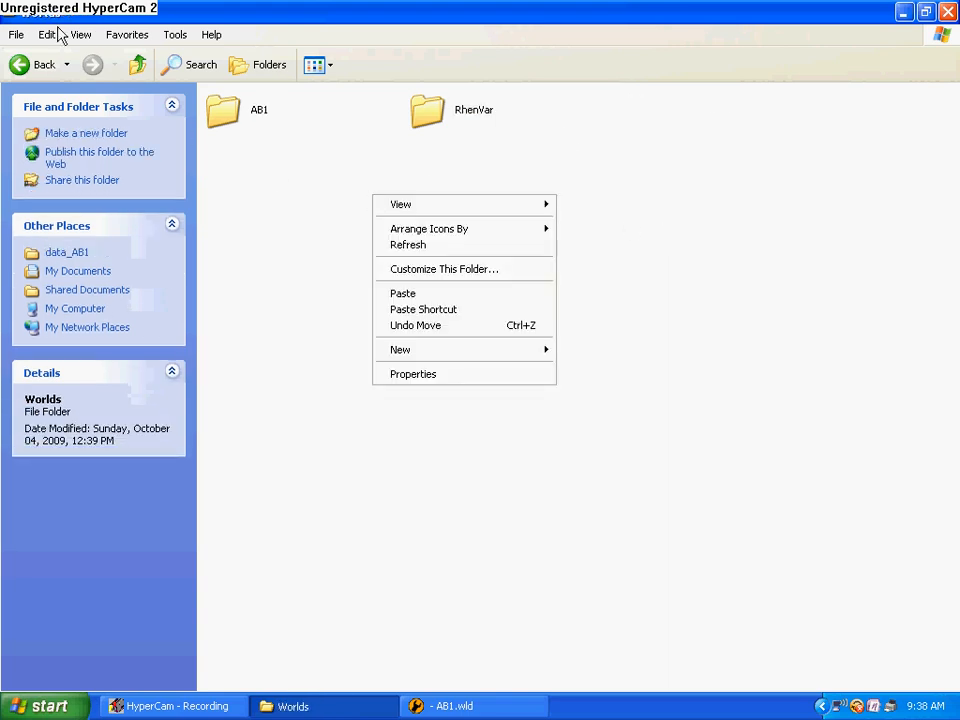
click(429, 298)
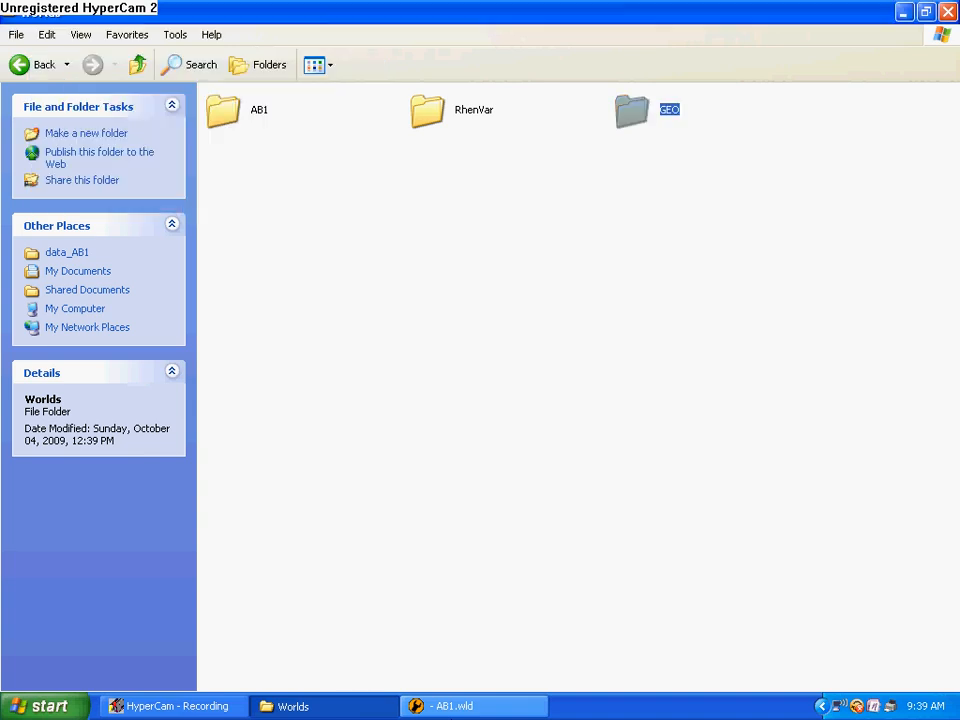
click(473, 706)
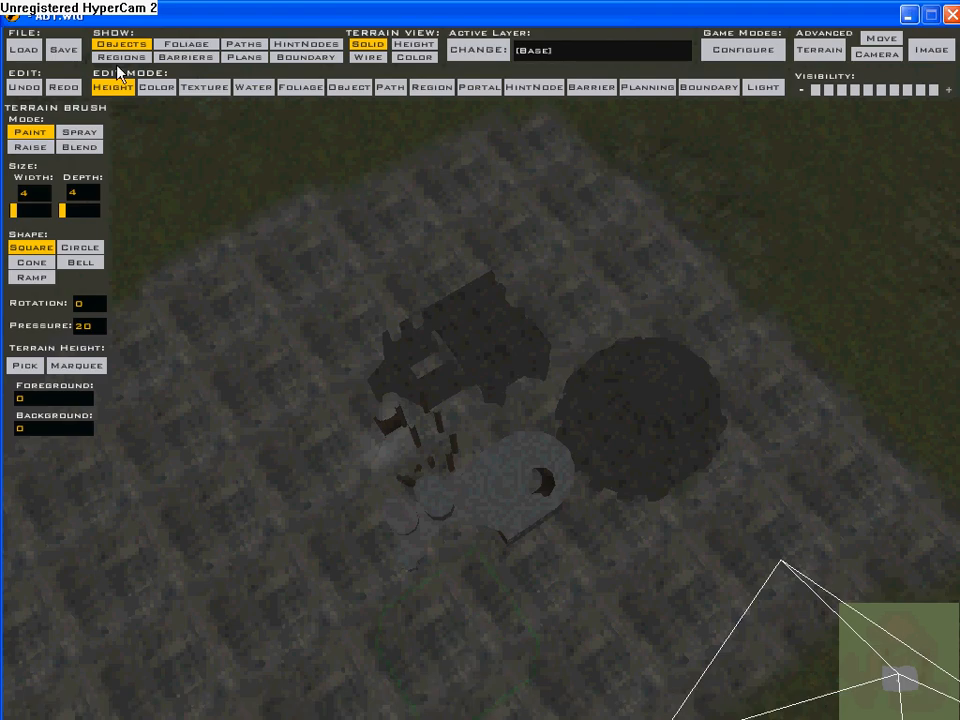
- Load geo_prop_cave.odf from the data_AB1\Worlds\GEO\odf folder as the object to place
click(22, 48)
click(470, 405)
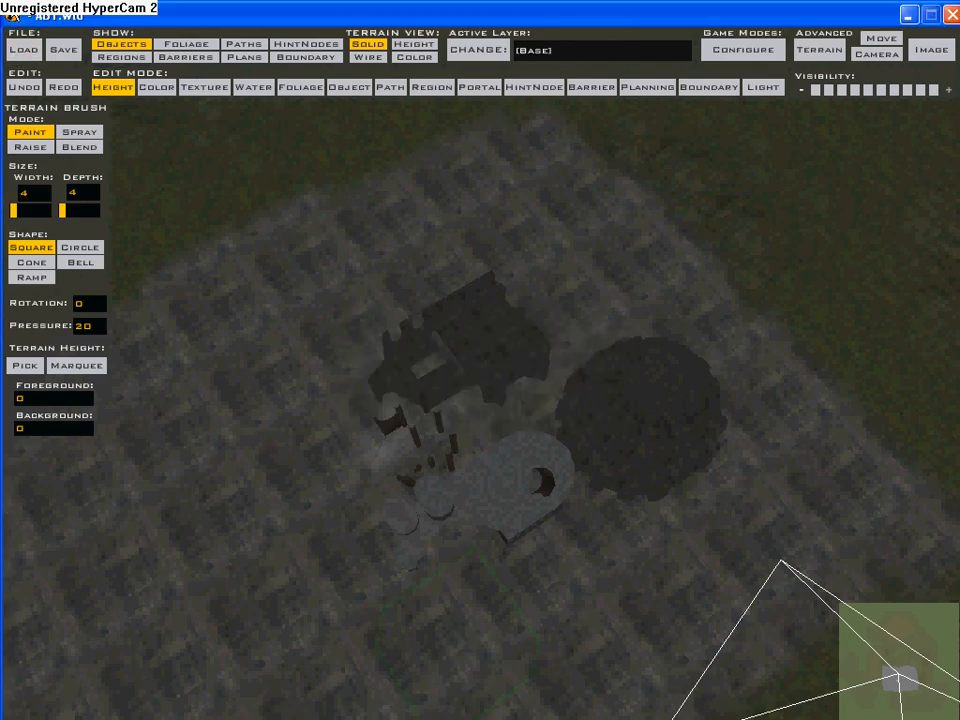
click(349, 88)
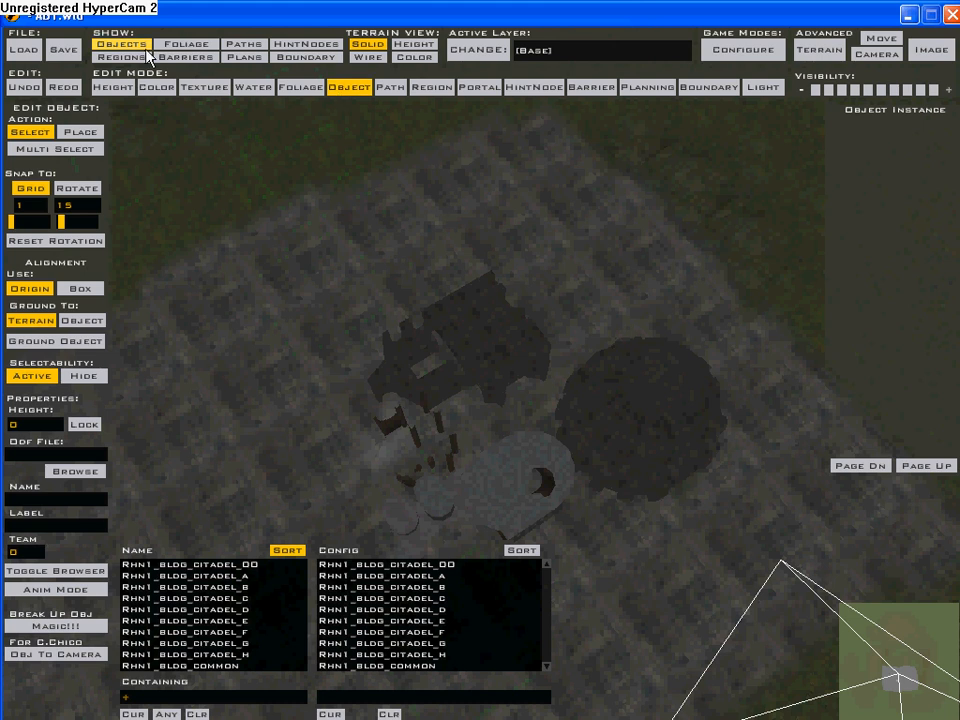
click(76, 471)
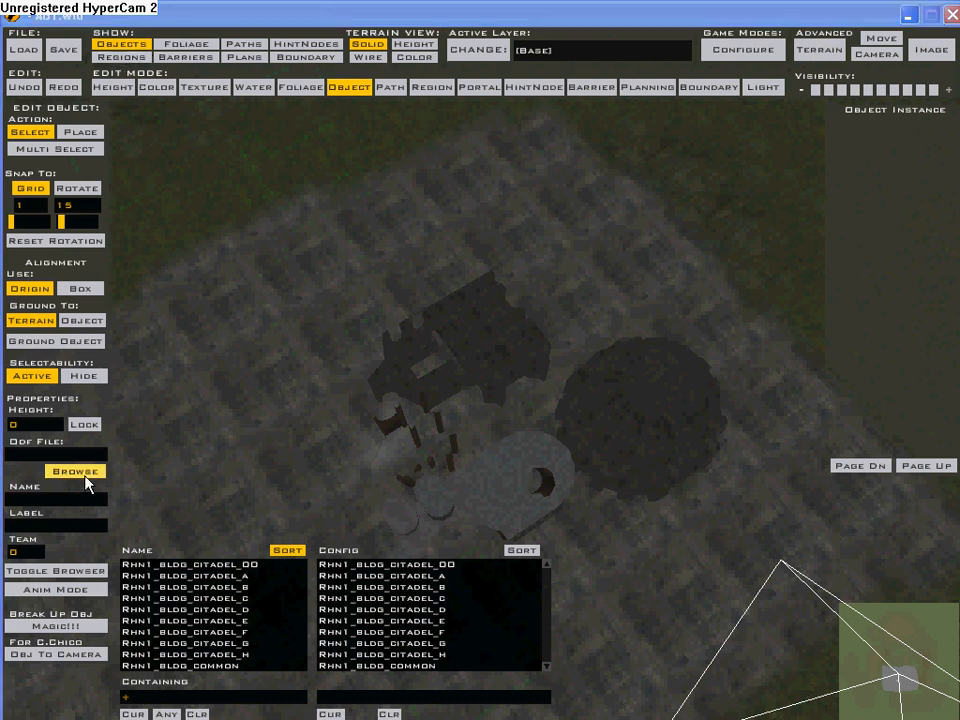
click(335, 74)
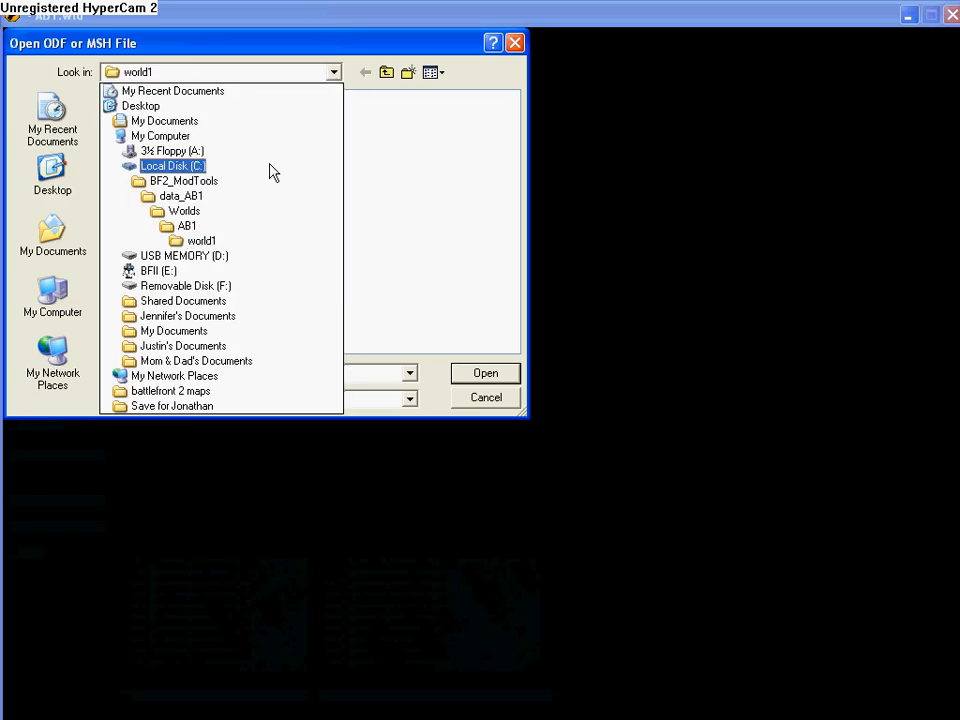
click(184, 212)
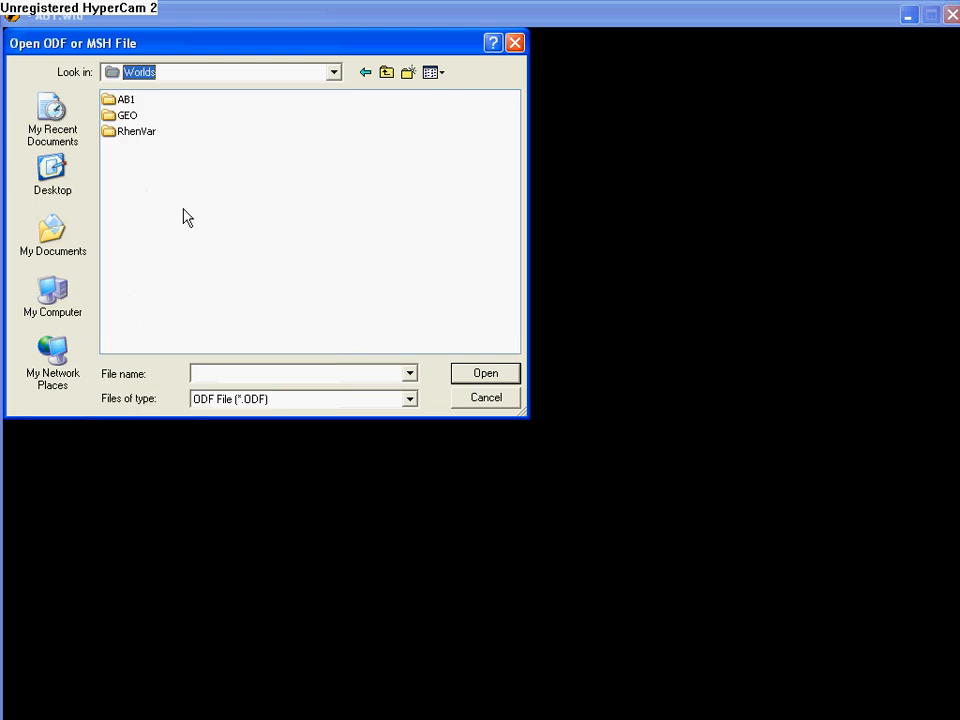
double_click(126, 115)
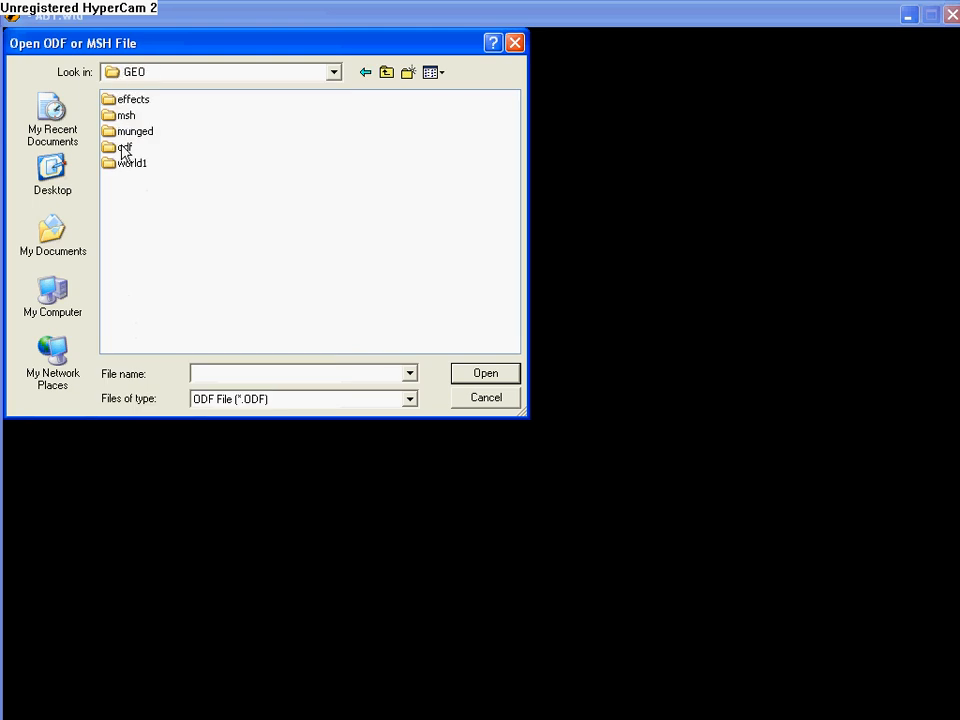
double_click(125, 147)
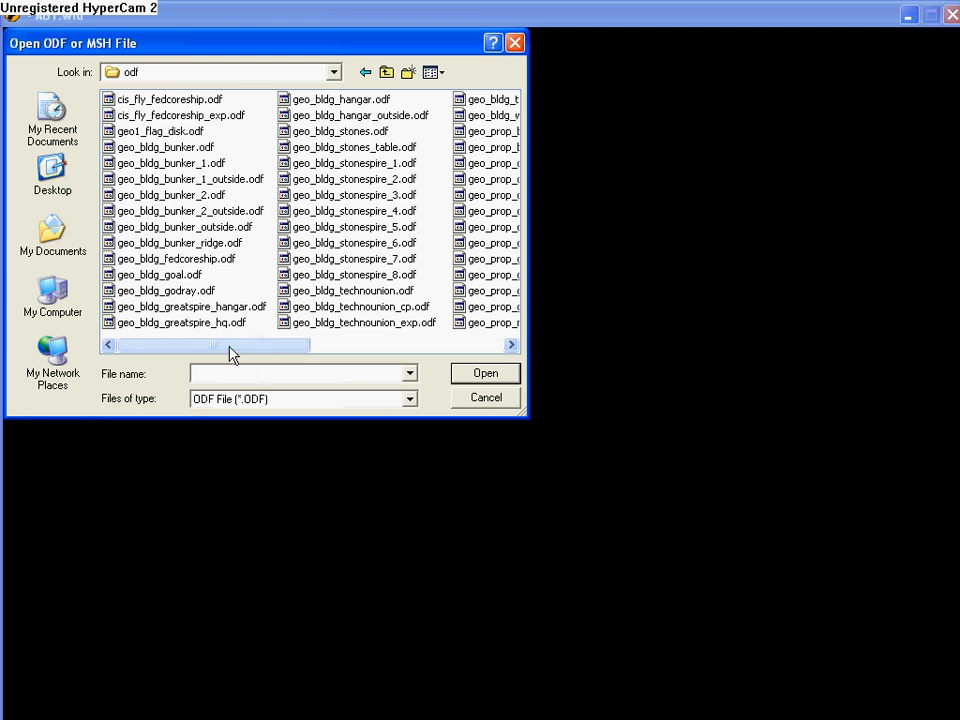
drag(229, 349, 364, 388)
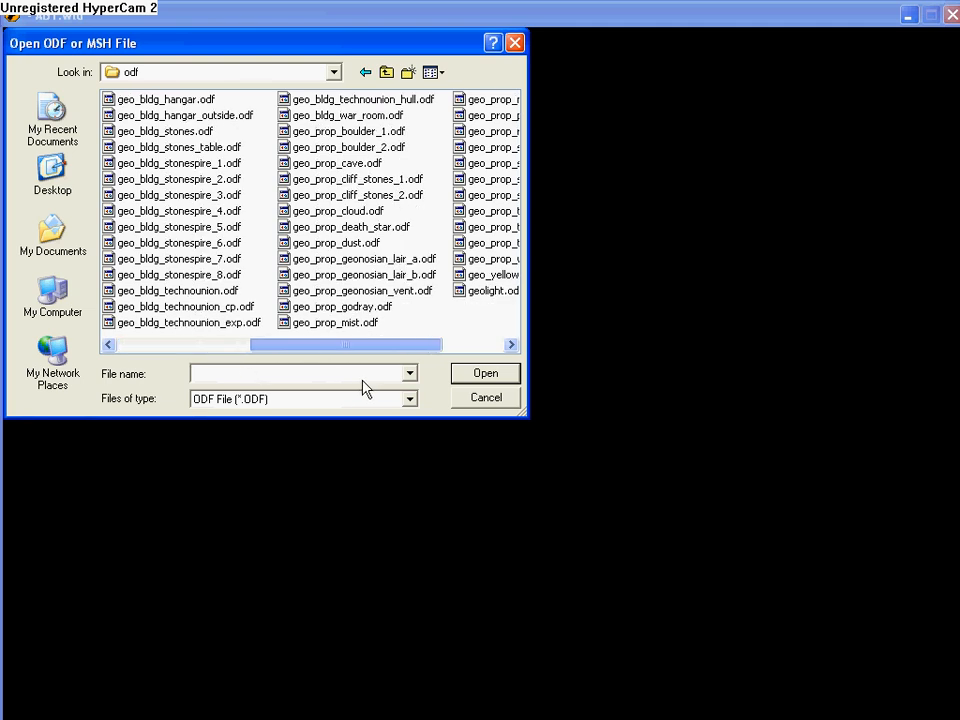
double_click(370, 166)
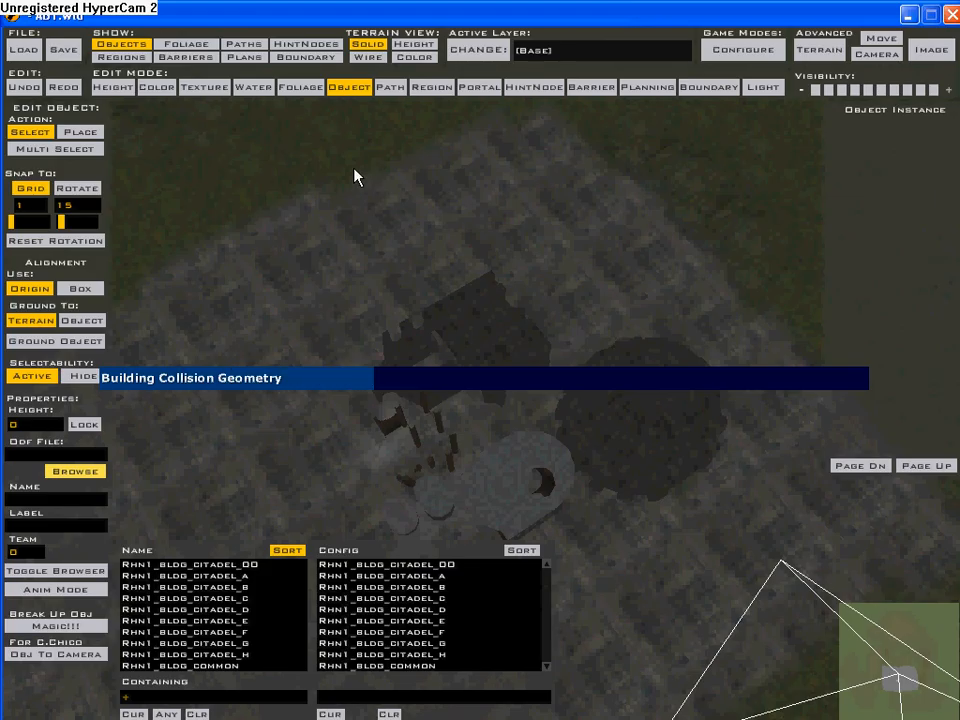
- Place the geo_prop_cave object on the paved ground beside the ruined buildings and return to object selection
click(80, 131)
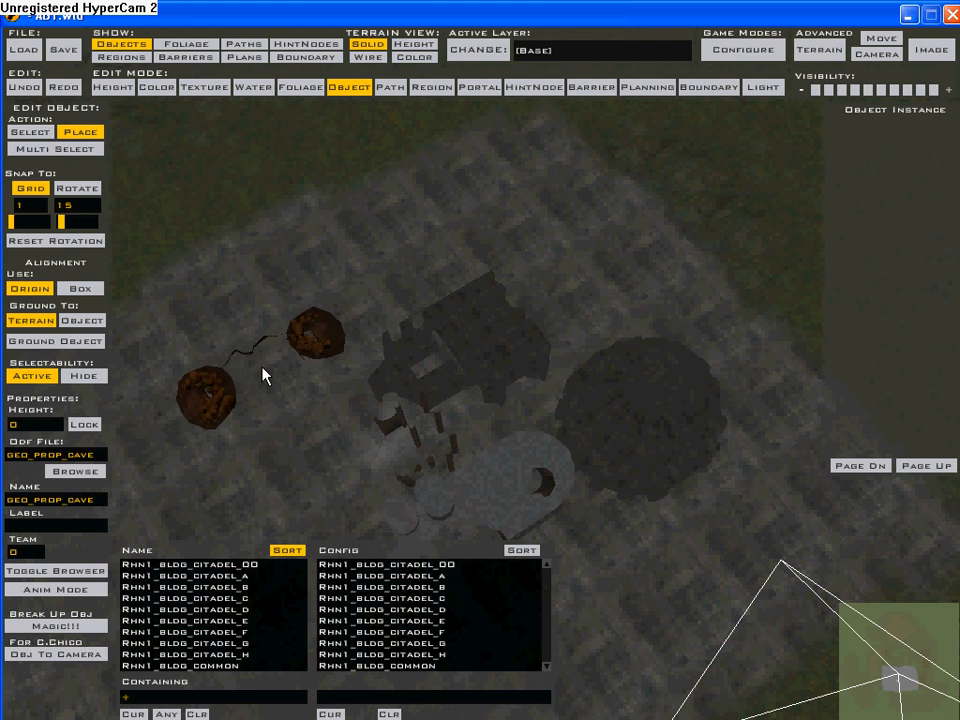
click(264, 374)
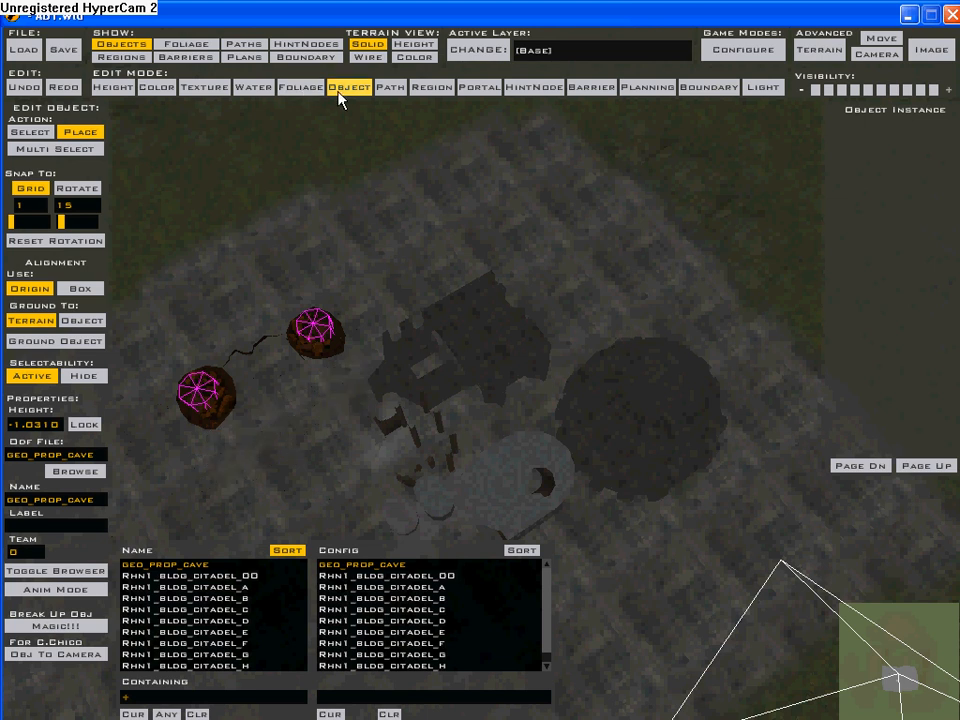
click(29, 131)
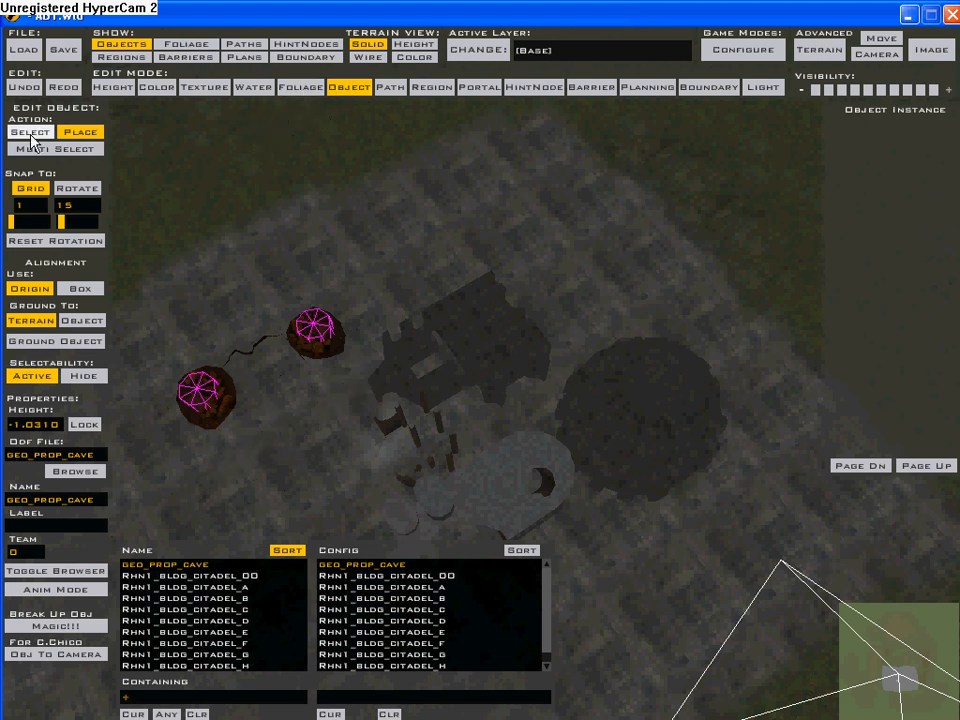
- Select the placed cave, shift it slightly across the pavement and raise it to height 4
click(226, 395)
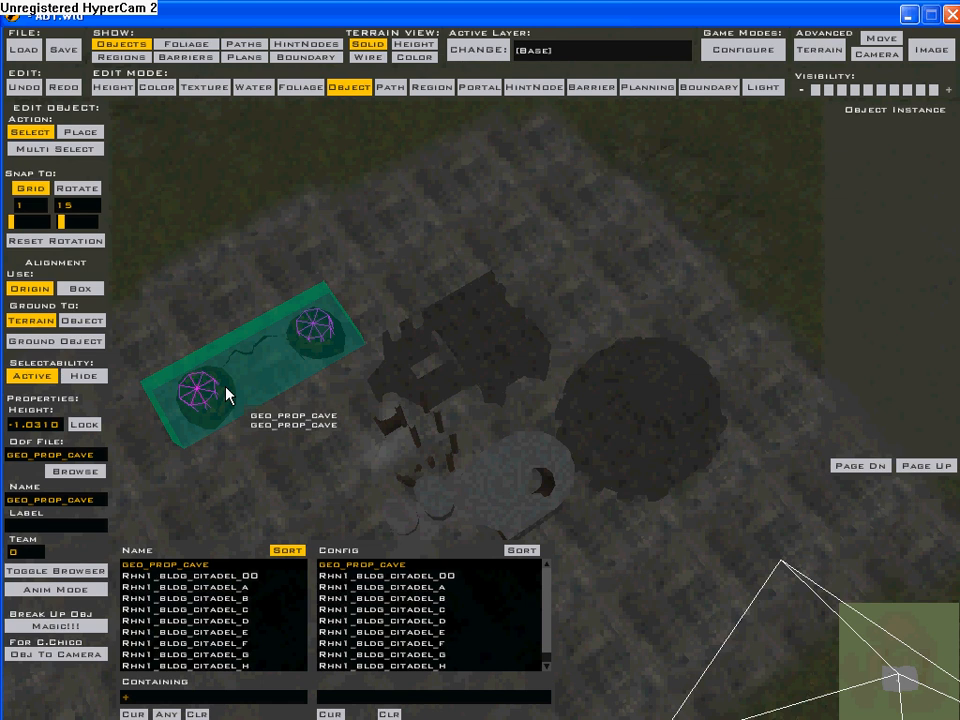
key(a)
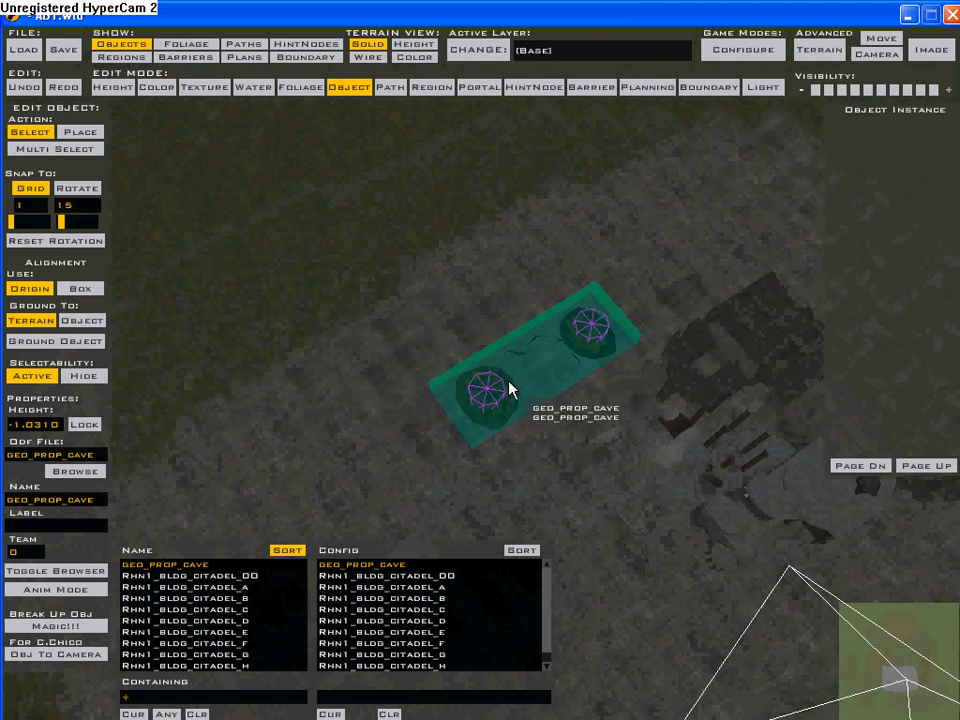
key(a)
key(space)
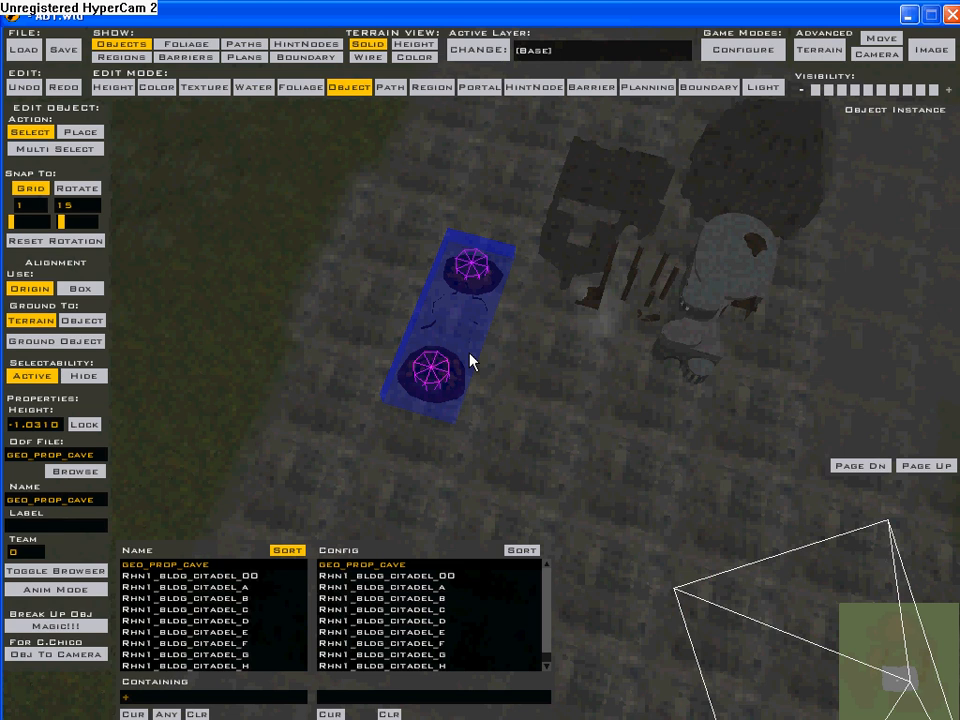
click(470, 355)
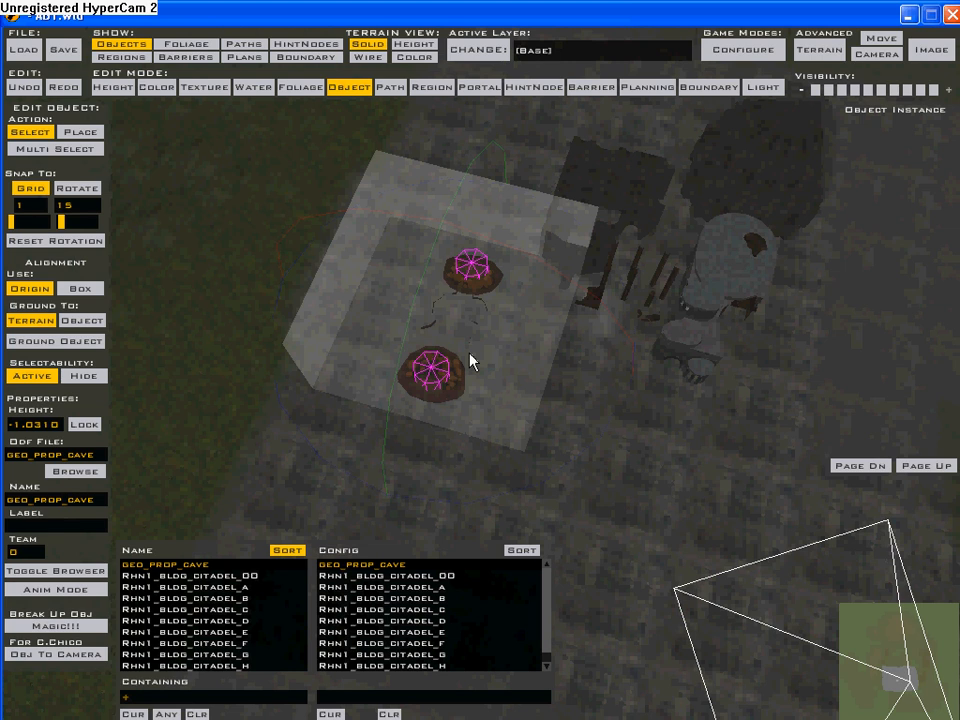
click(470, 354)
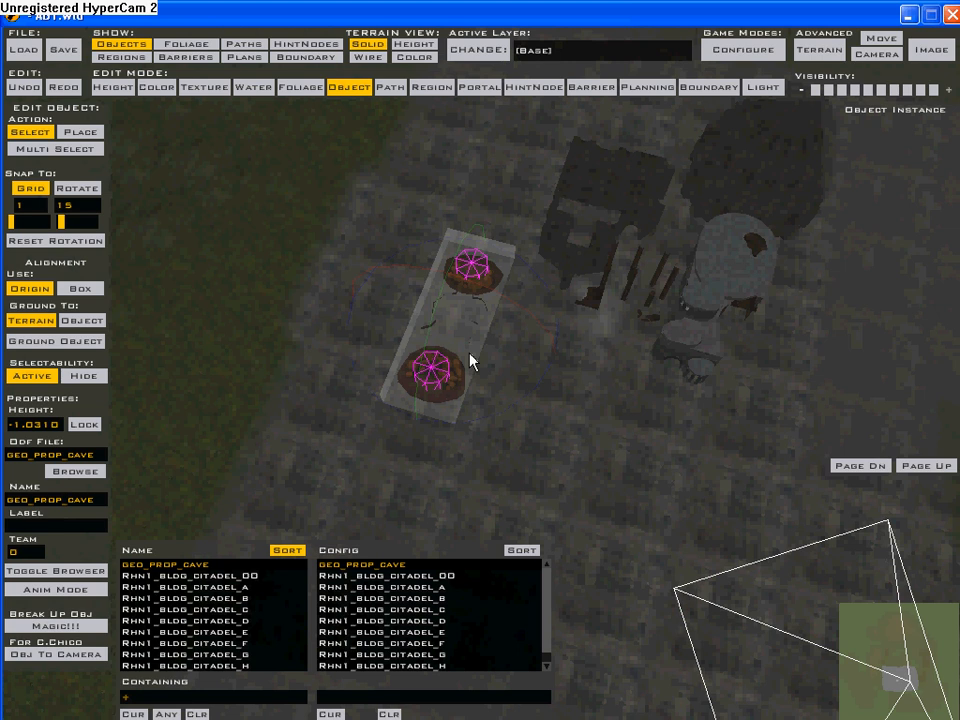
click(470, 361)
drag(470, 361, 440, 408)
mouse_move(440, 400)
right_down()
mouse_move(439, 369)
mouse_move(438, 396)
right_up()
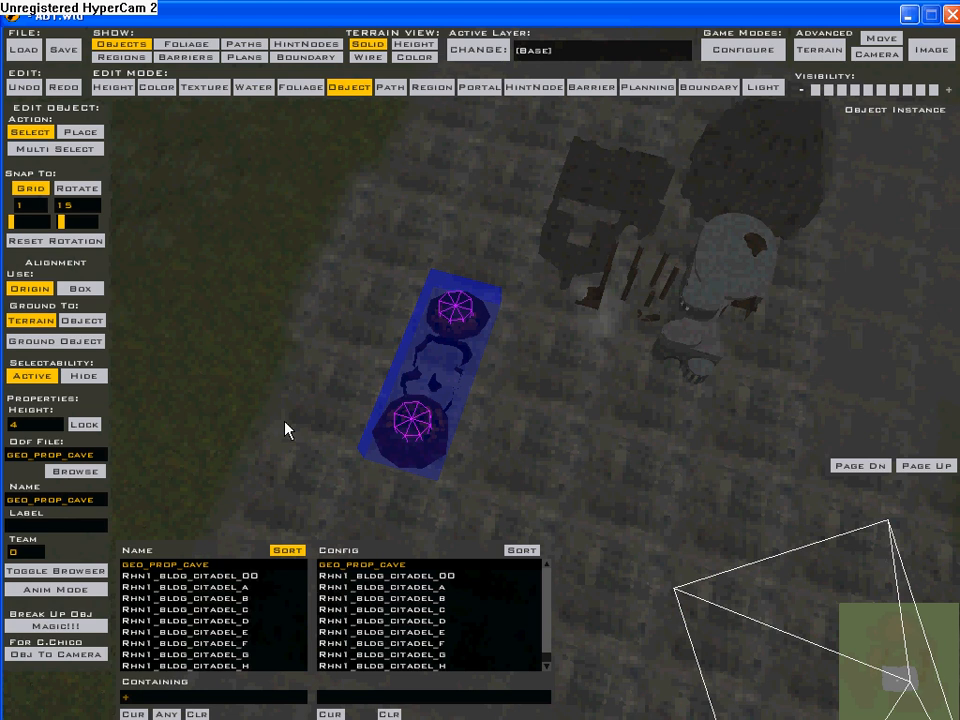
click(80, 131)
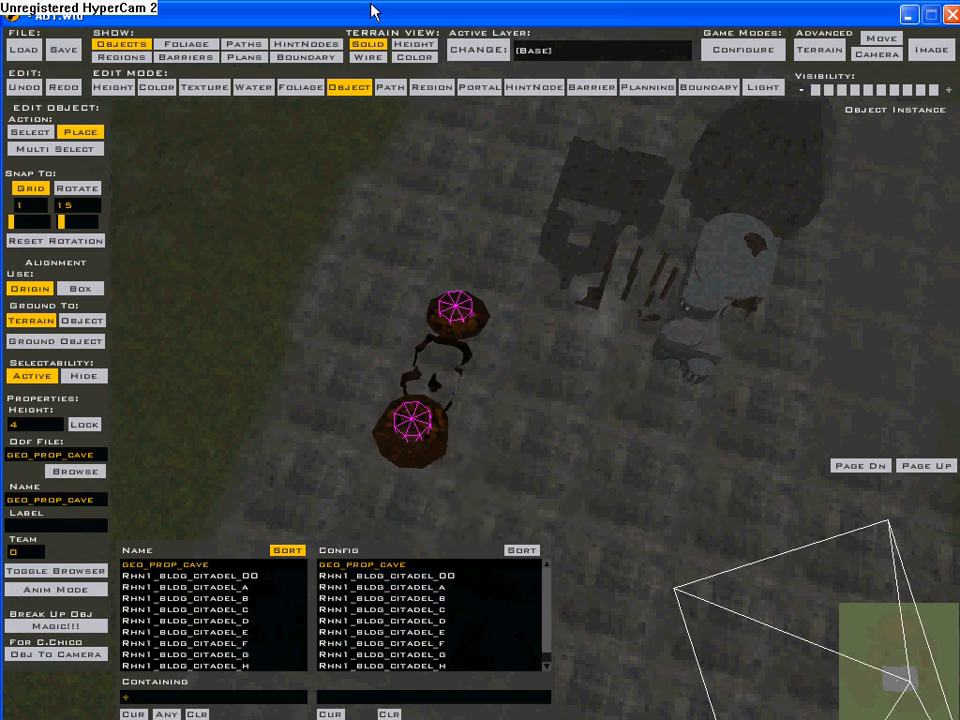
- Assign the sky_2 TGA texture from the Worlds\GEO\msh folder to terrain texture tile 6
click(193, 89)
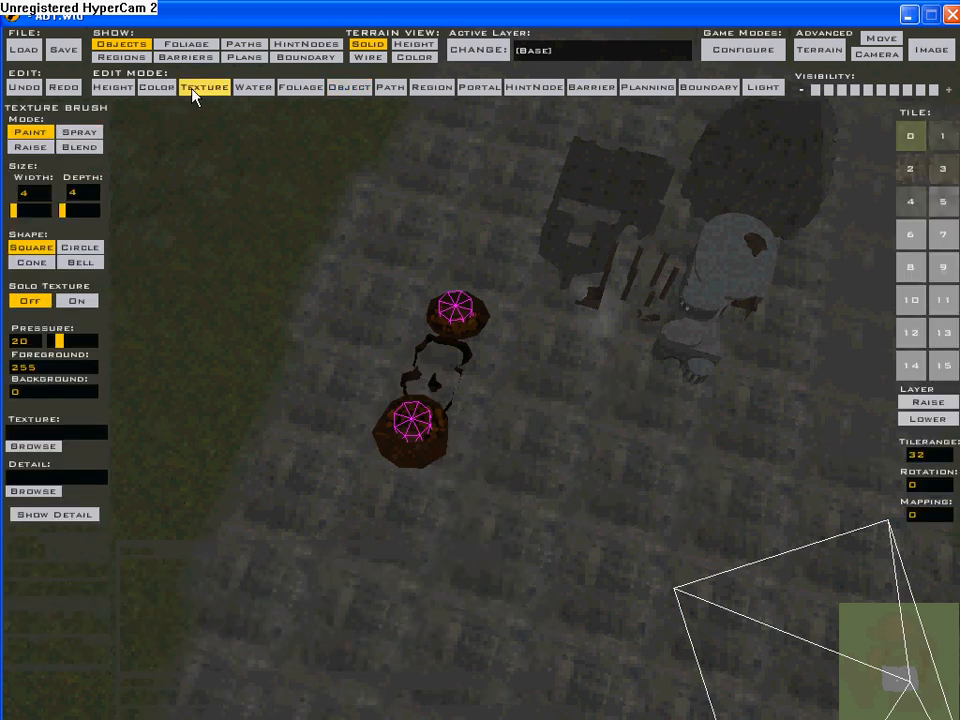
click(912, 236)
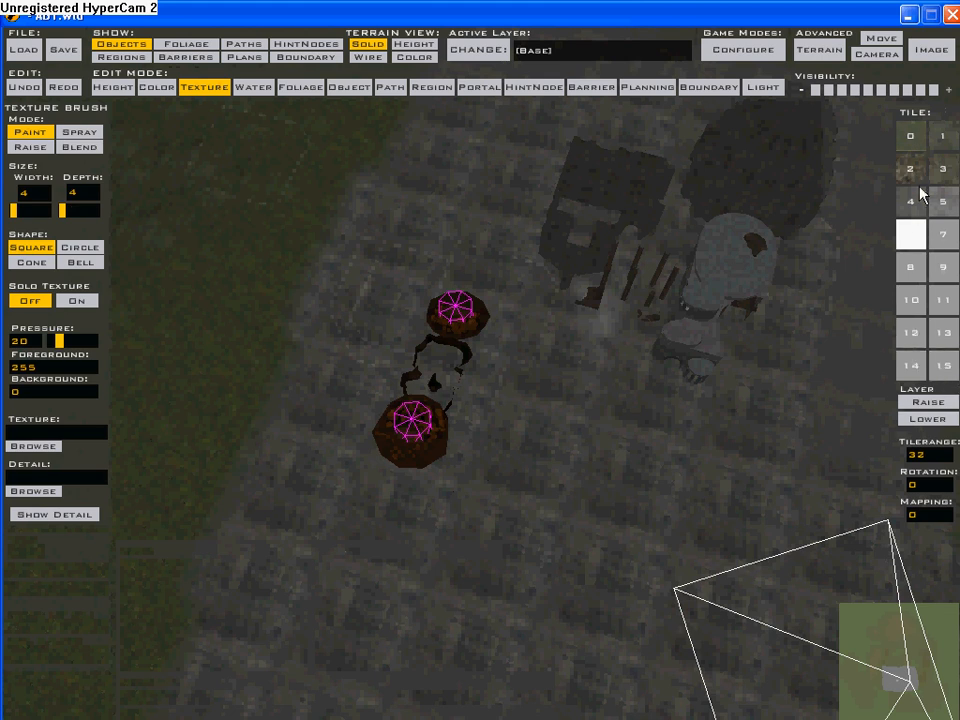
click(30, 447)
click(335, 73)
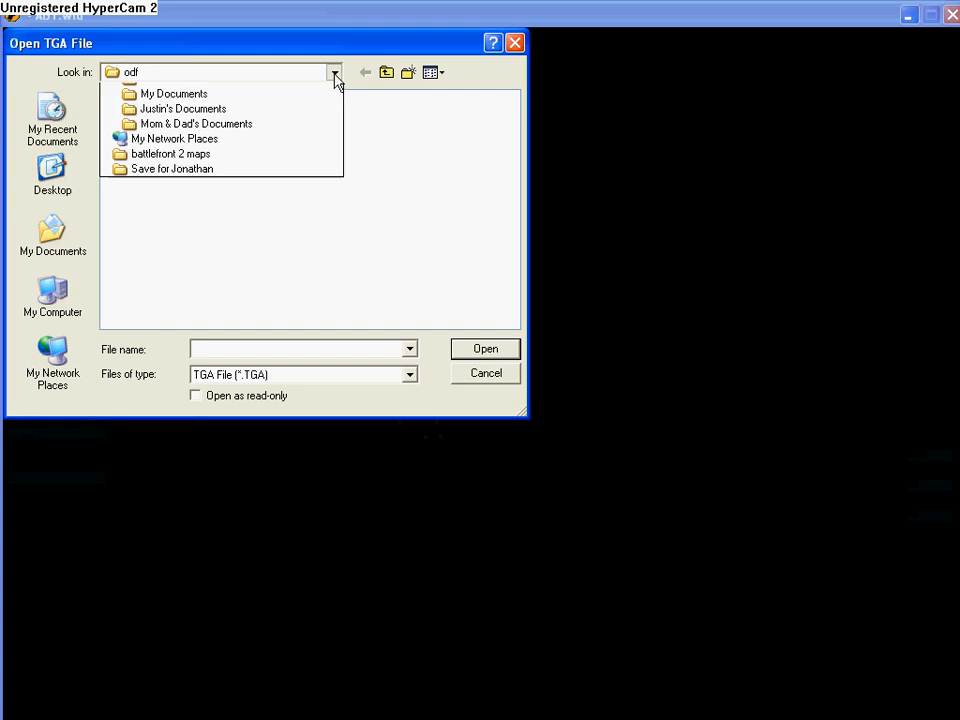
click(190, 223)
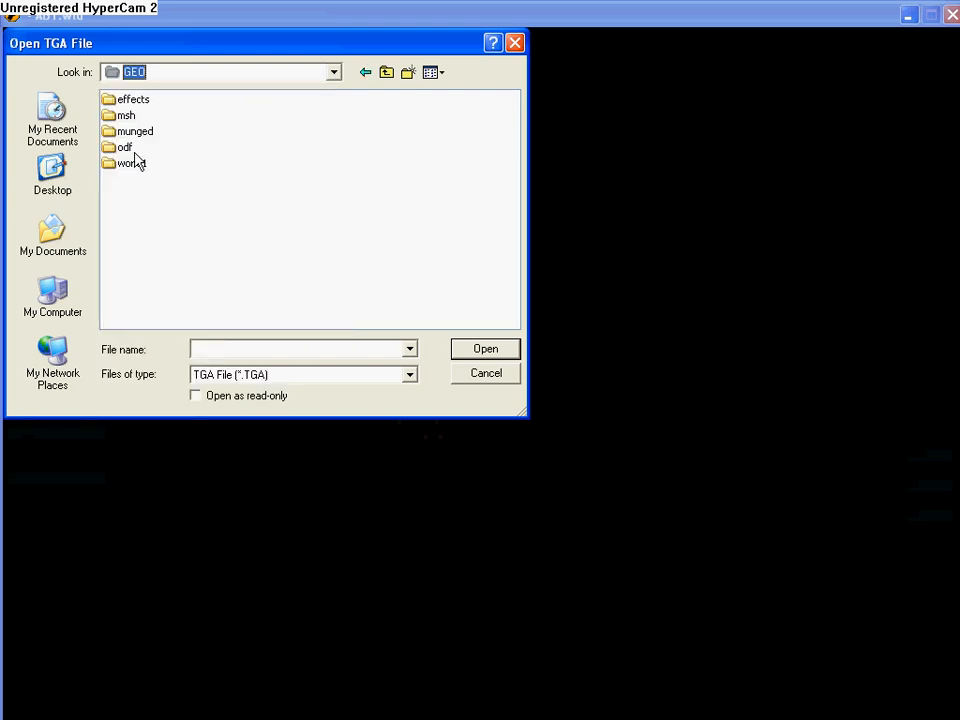
double_click(125, 116)
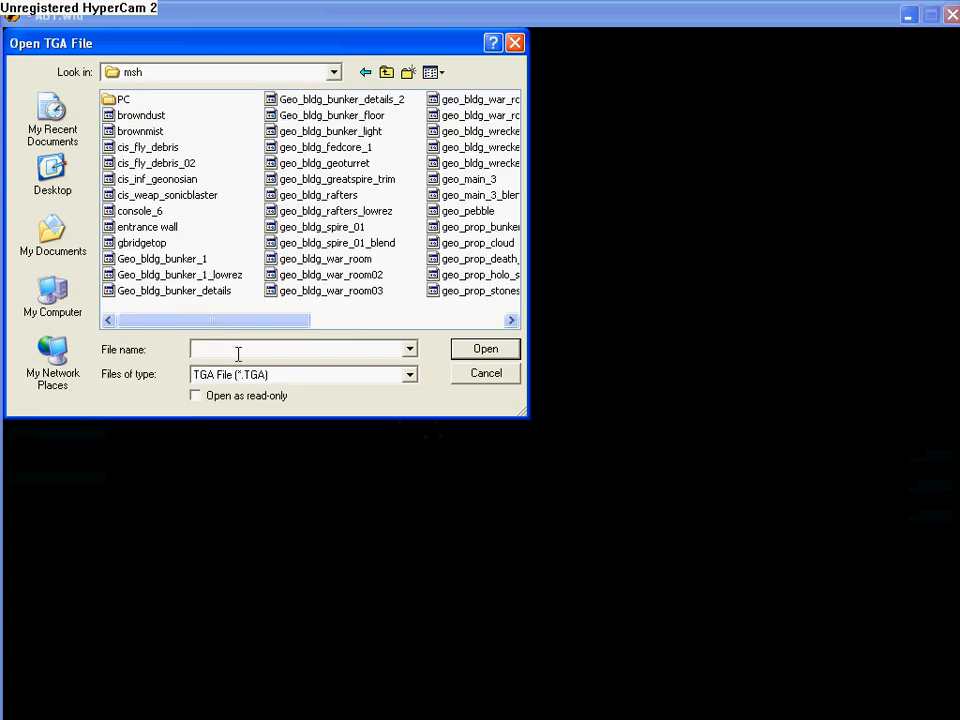
drag(242, 326, 441, 322)
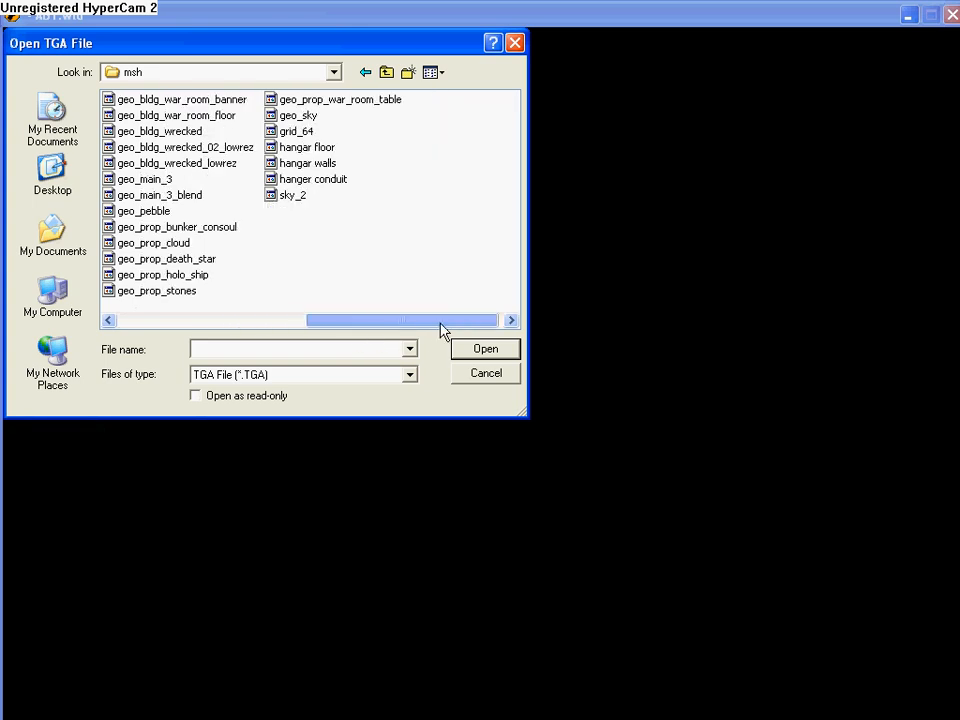
double_click(290, 196)
- Paint the sky_2 texture over the pavement around the cave with a size 4 square brush and undo the painting
click(79, 131)
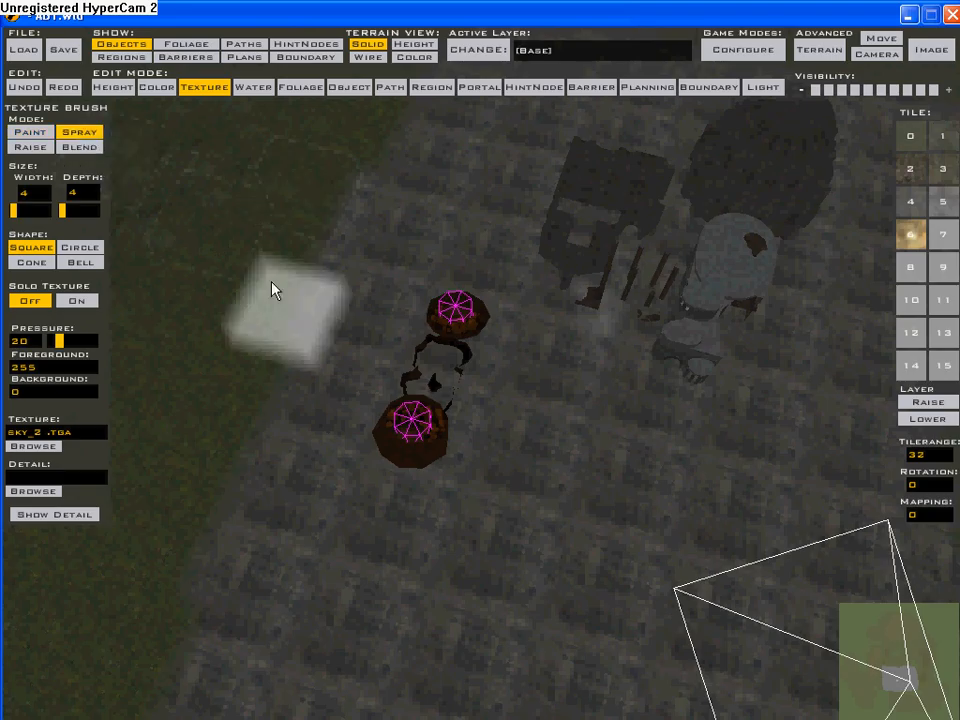
click(31, 132)
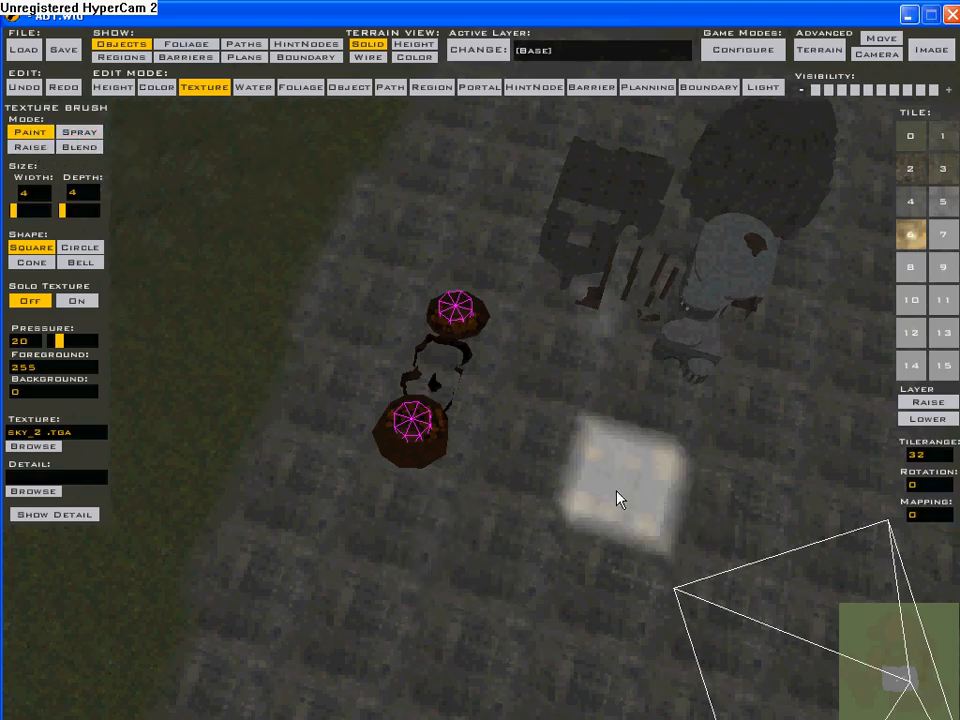
mouse_move(617, 498)
mouse_down()
mouse_move(478, 561)
mouse_move(381, 564)
mouse_move(340, 550)
mouse_move(294, 551)
mouse_move(332, 482)
mouse_move(504, 476)
mouse_move(400, 390)
mouse_move(349, 369)
mouse_move(369, 360)
mouse_move(551, 422)
mouse_move(455, 370)
mouse_up()
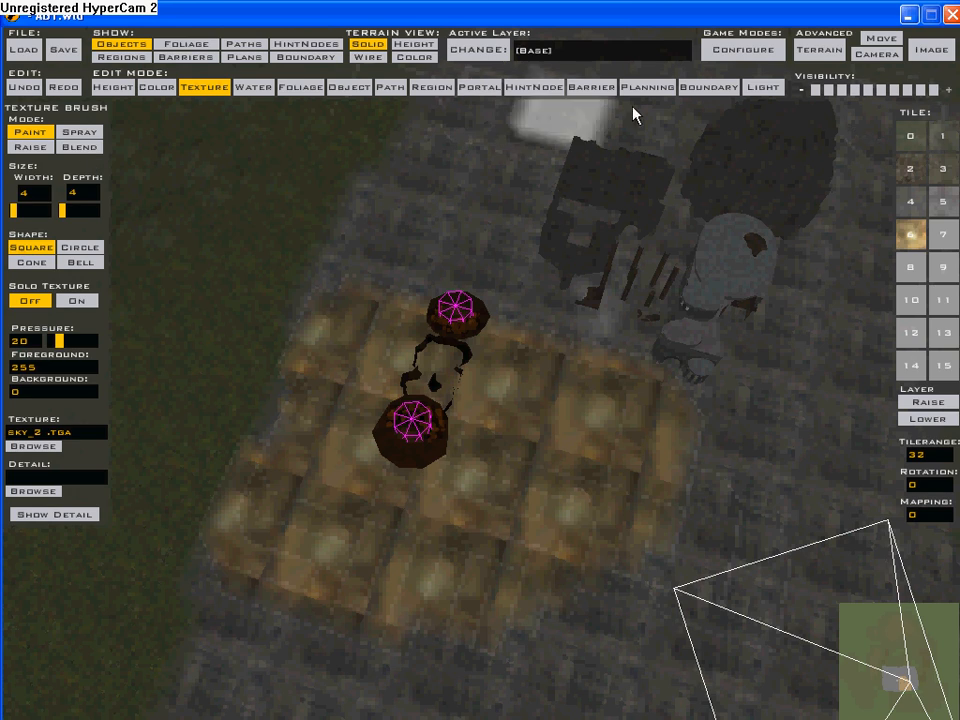
click(8, 86)
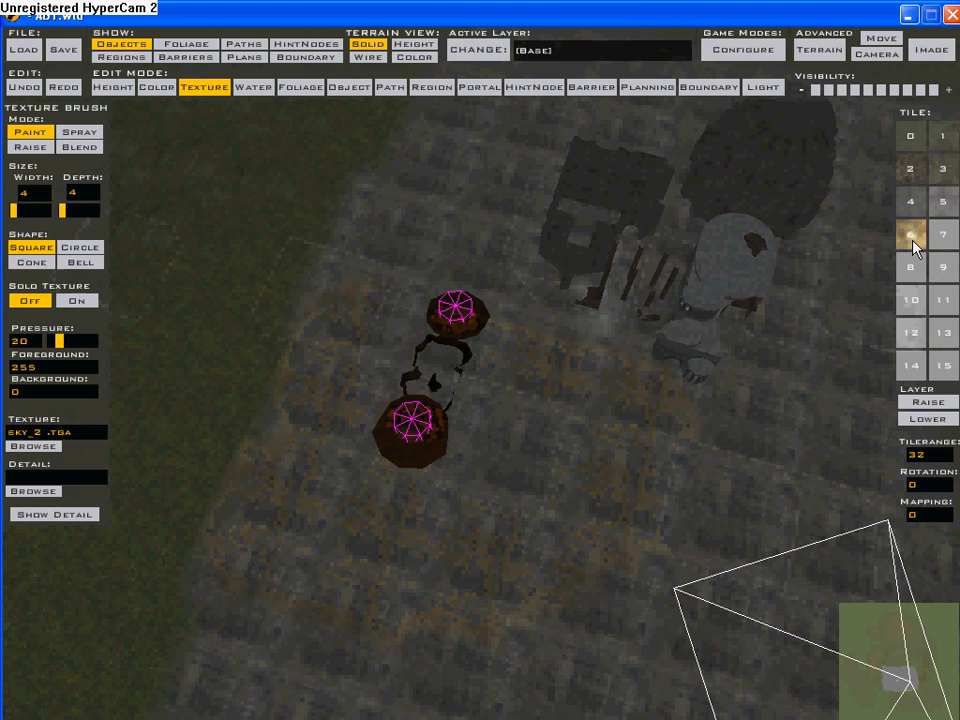
- Lower the terrain around the cave using a square Raise height brush 17 wide and 20 deep
click(114, 88)
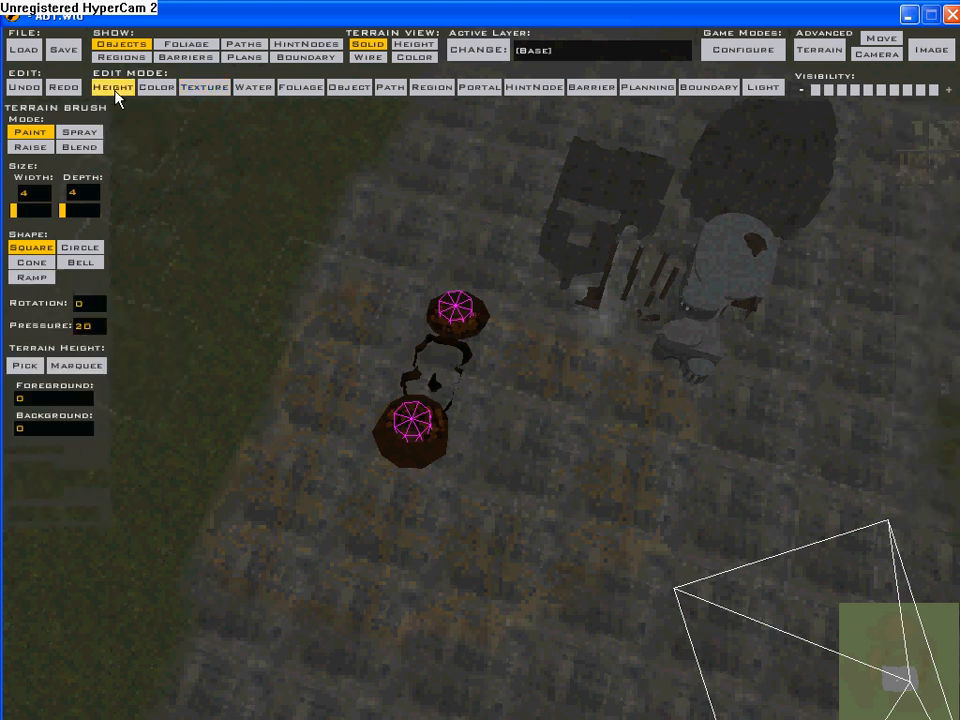
click(31, 147)
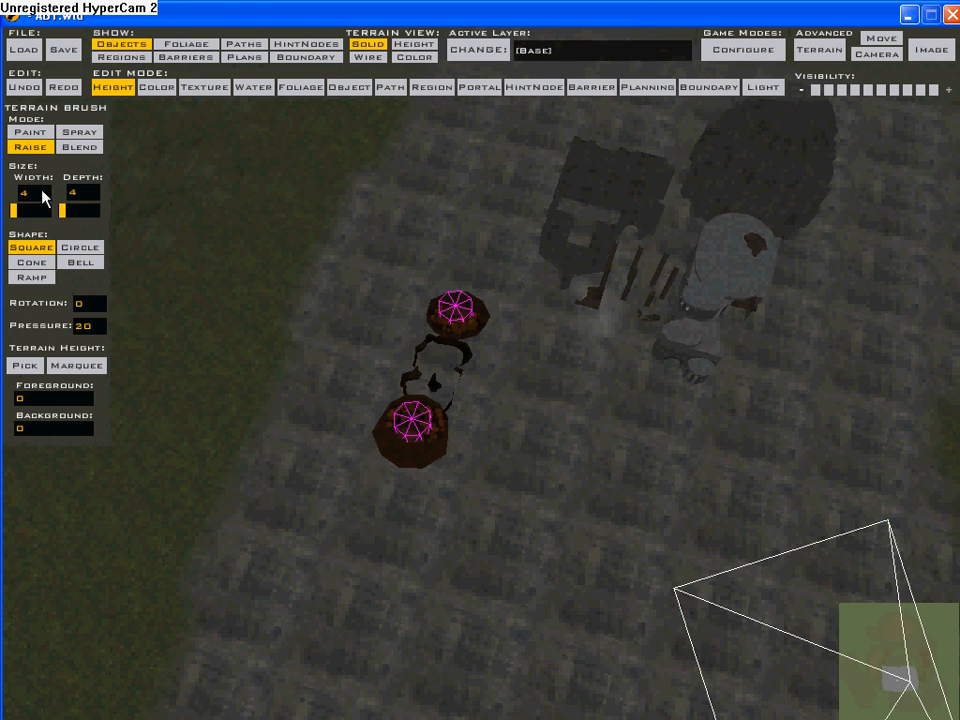
drag(14, 212, 71, 213)
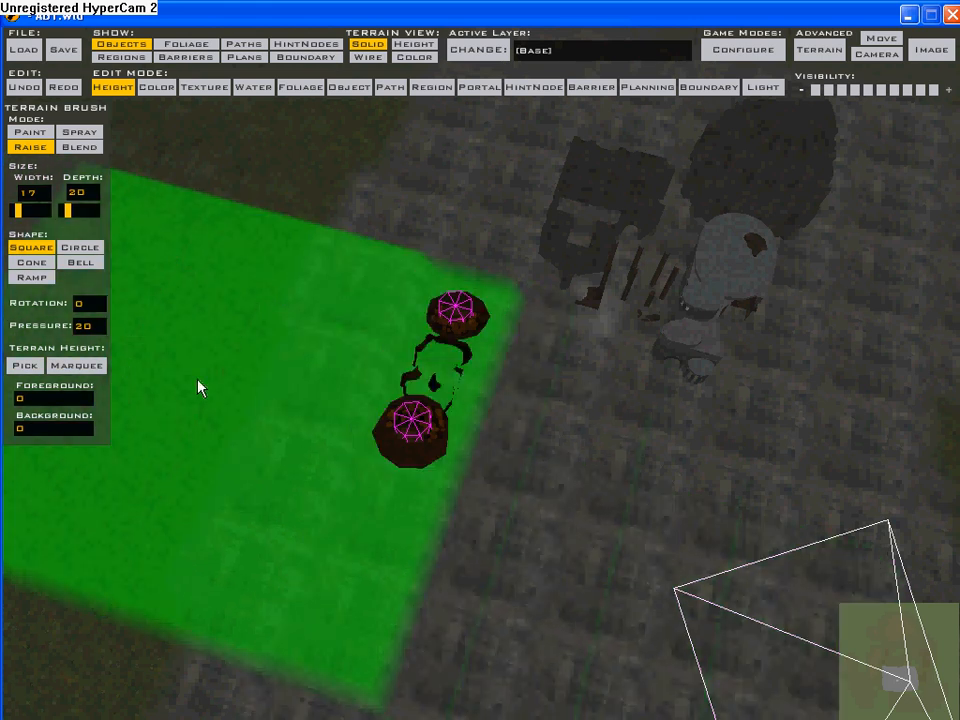
right_click(206, 386)
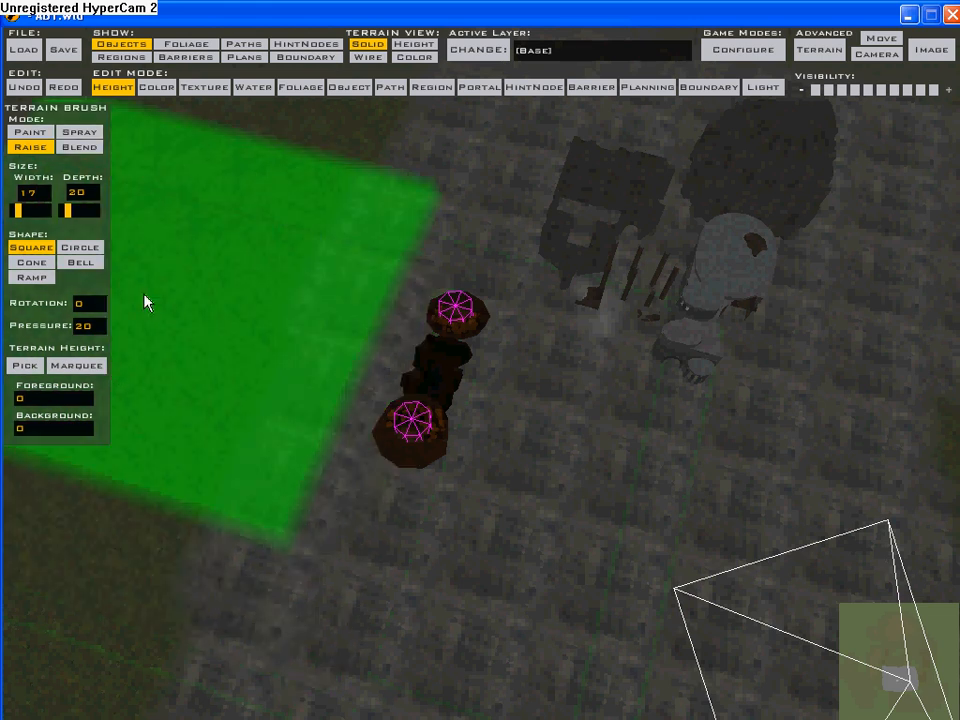
- Minimize the map editor and the Worlds folder window and switch to Internet Explorer
click(909, 14)
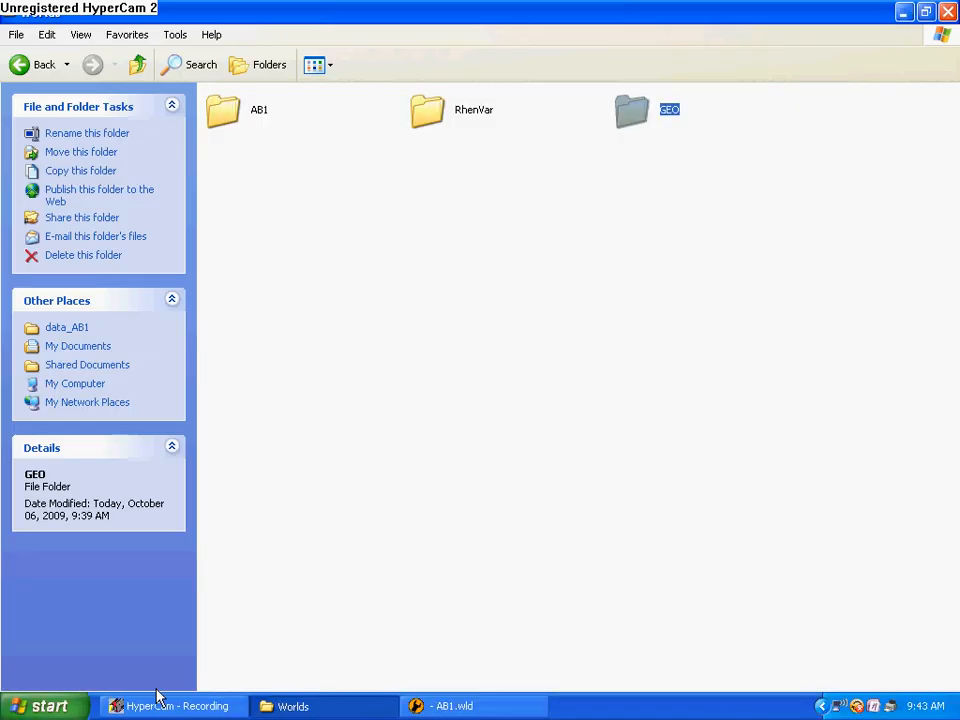
click(903, 13)
click(45, 706)
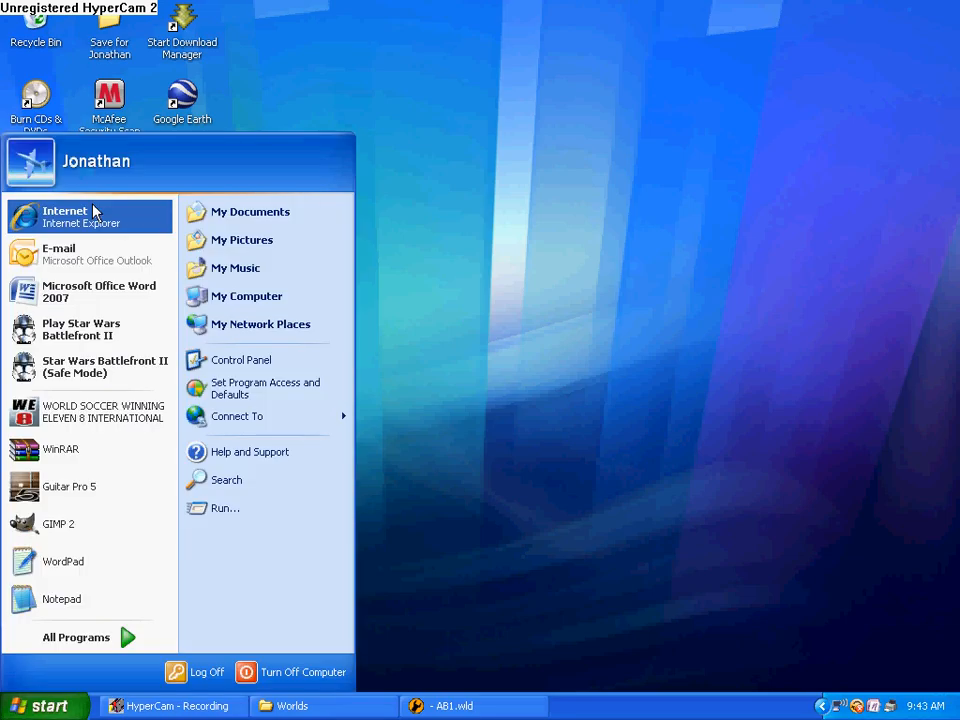
click(43, 222)
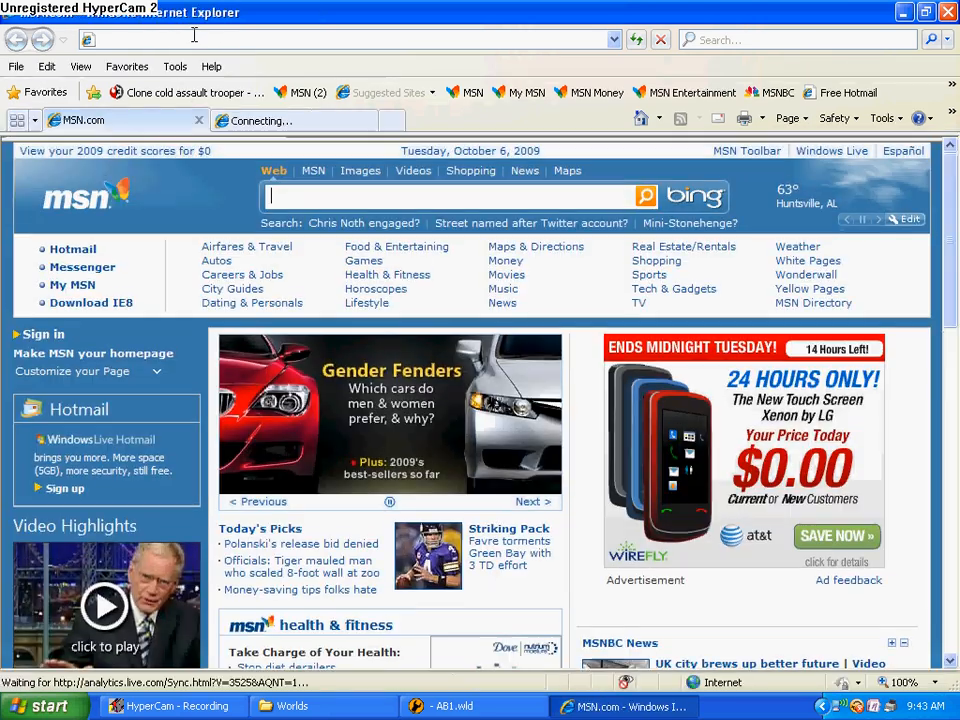
- Go to gametoast.com and open its forums to the list of Star Wars Battlefront Series boards
click(195, 40)
text(ga)
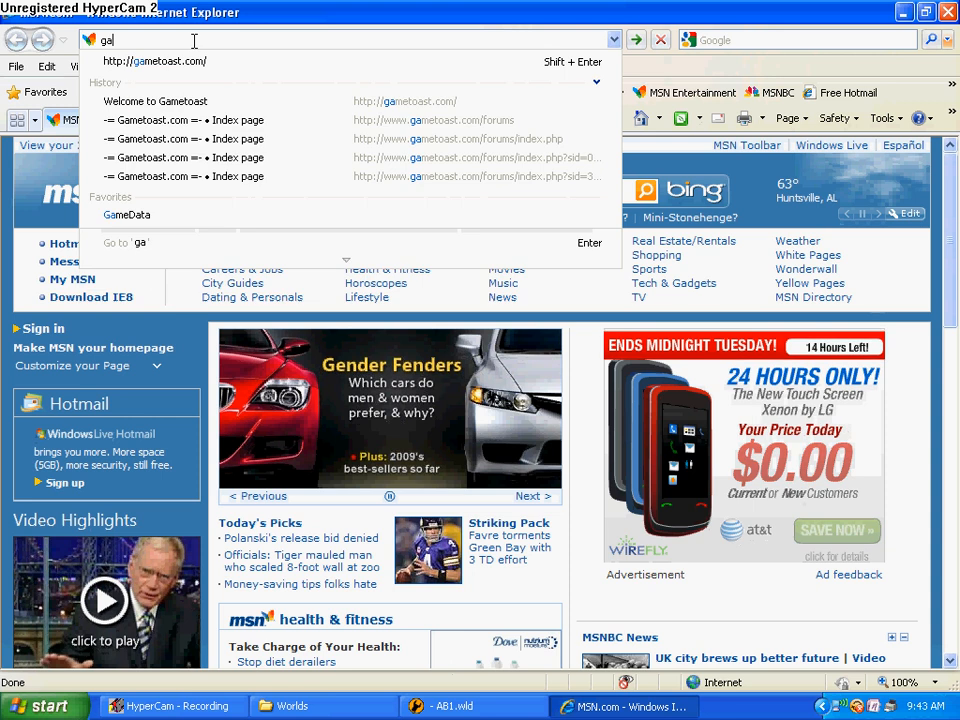
click(194, 63)
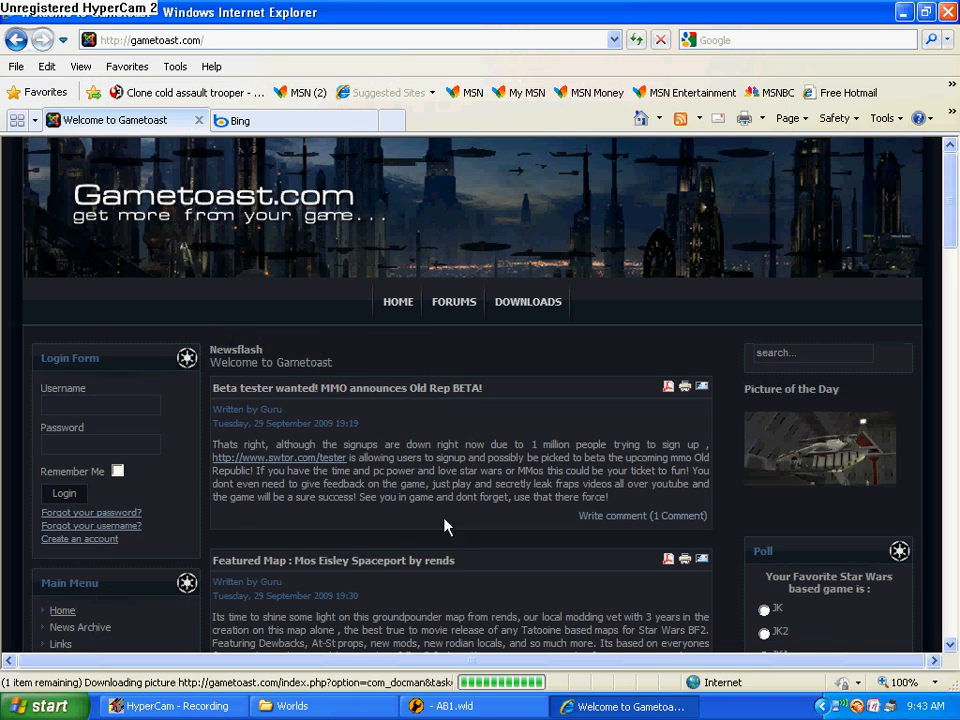
click(439, 305)
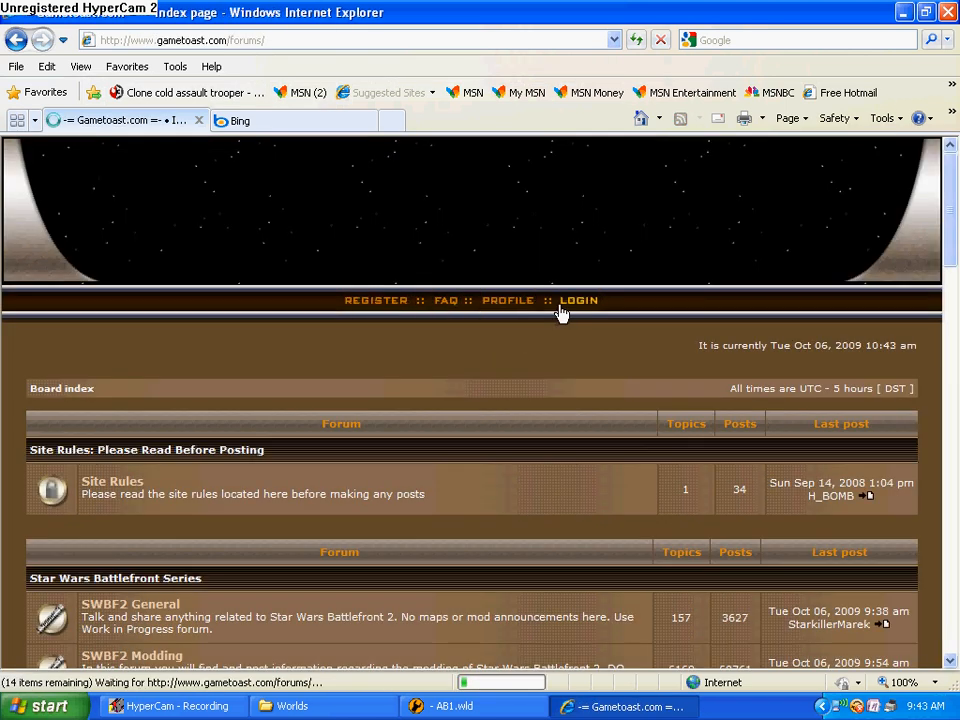
scroll(561, 315, down, 3)
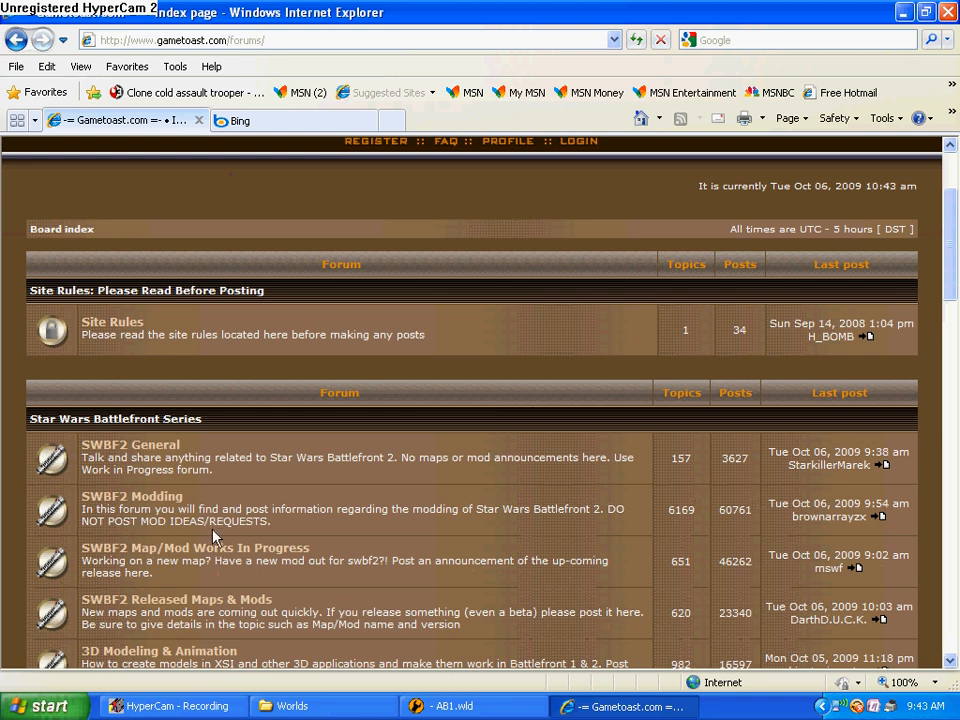